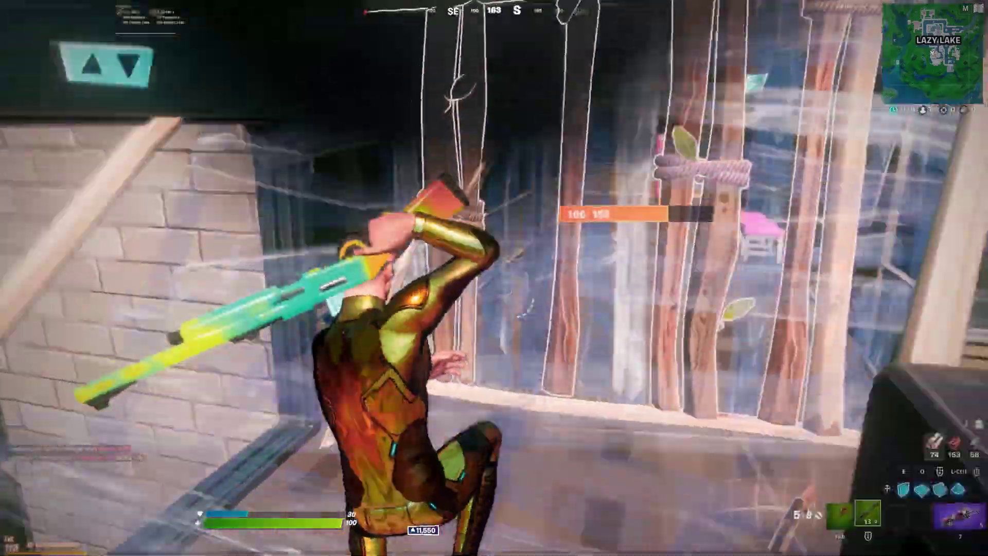
pyautogui.press('1')
pyautogui.click(494, 278)
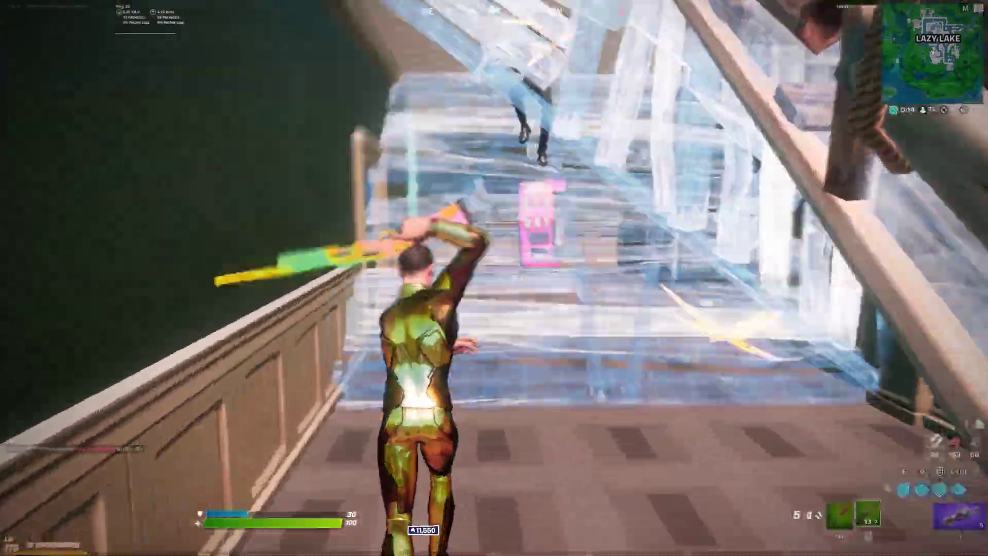
pyautogui.press('2')
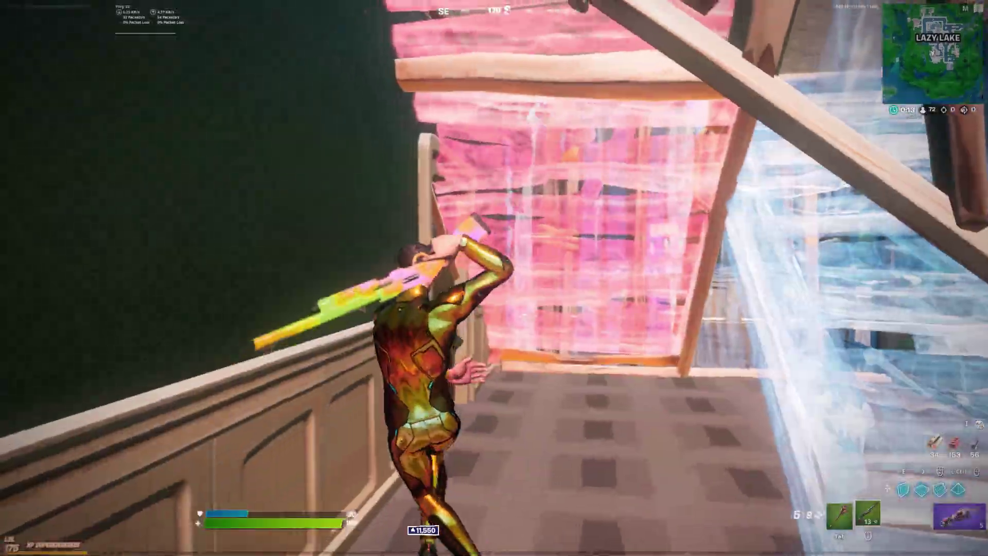
pyautogui.click(493, 278)
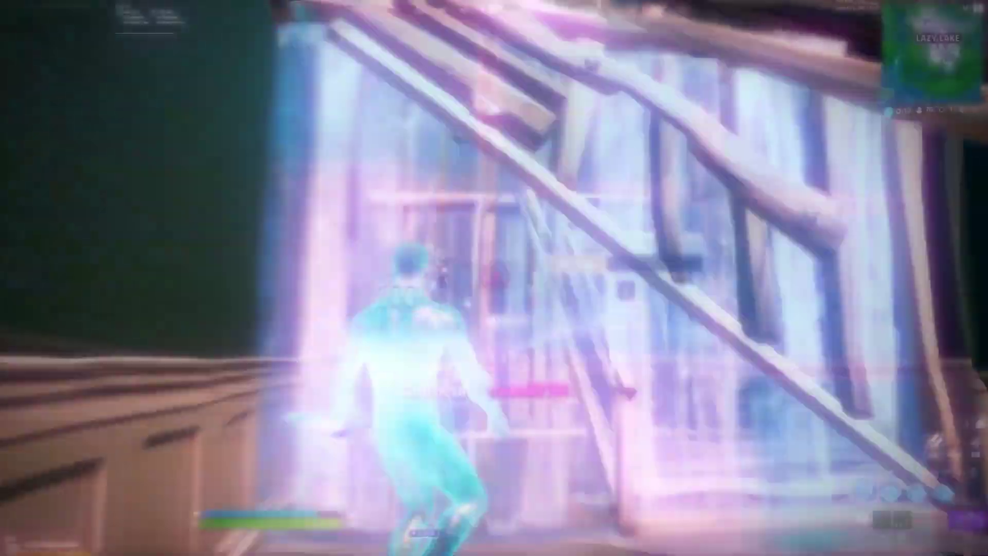
pyautogui.press('1')
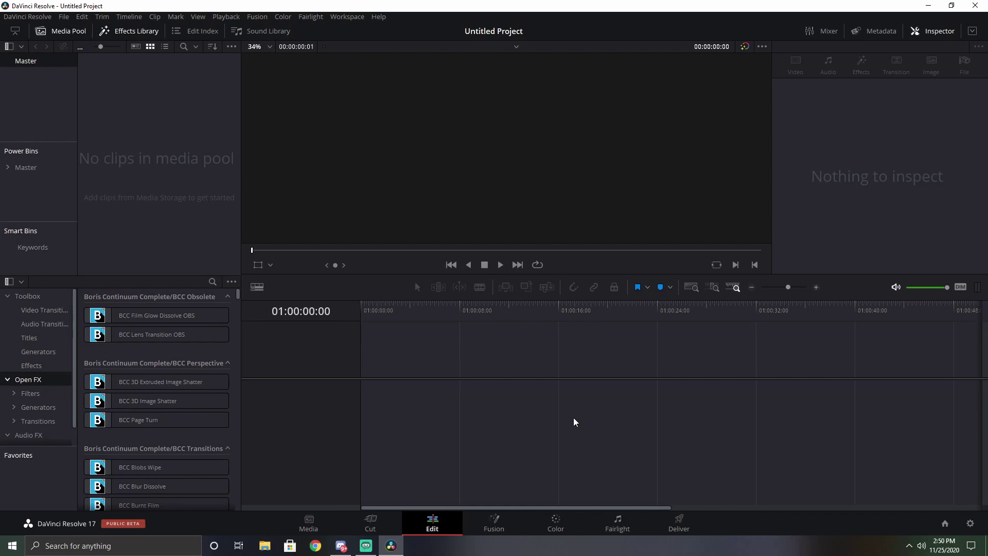
# Step: Open the project settings and switch the timeline resolution to Custom
pyautogui.doubleClick(64, 17)
pyautogui.click(63, 16)
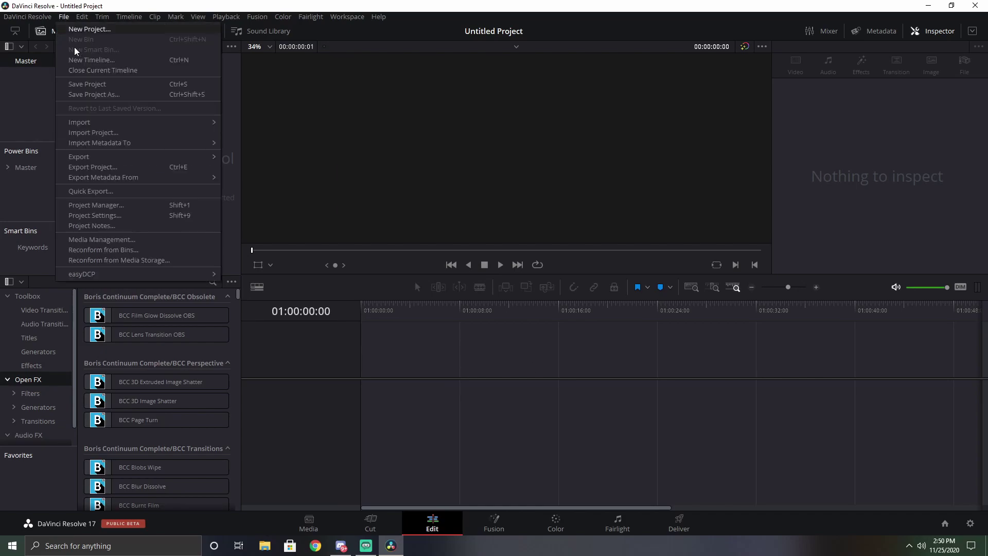
pyautogui.click(92, 215)
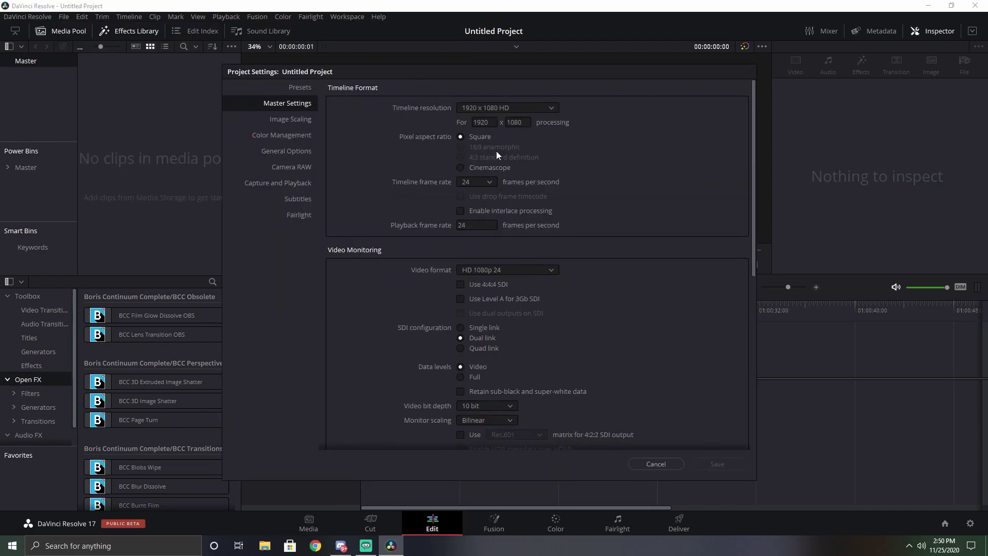
pyautogui.click(476, 181)
pyautogui.click(551, 132)
pyautogui.click(502, 108)
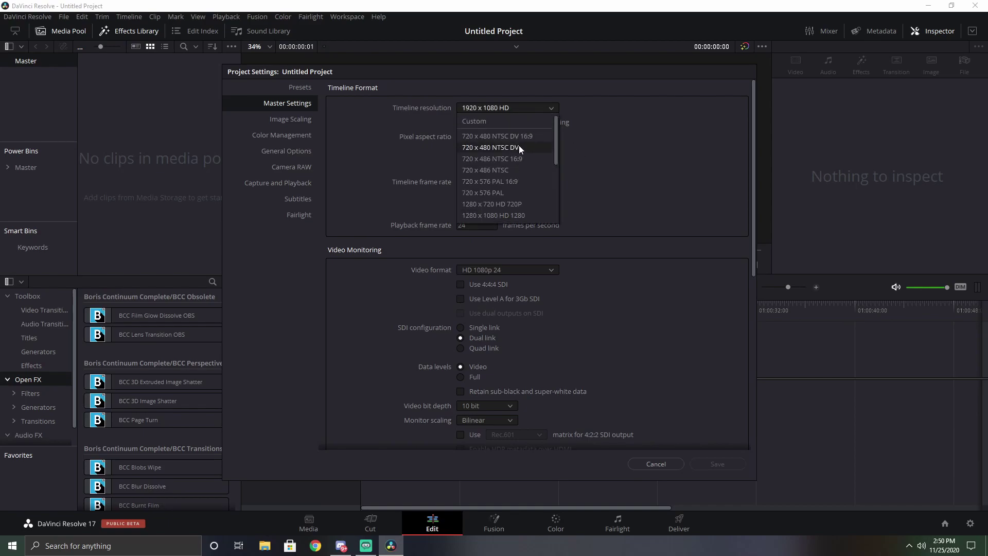
pyautogui.click(477, 122)
# Step: Set the custom timeline resolution to 2560 x 1440
pyautogui.click(472, 122)
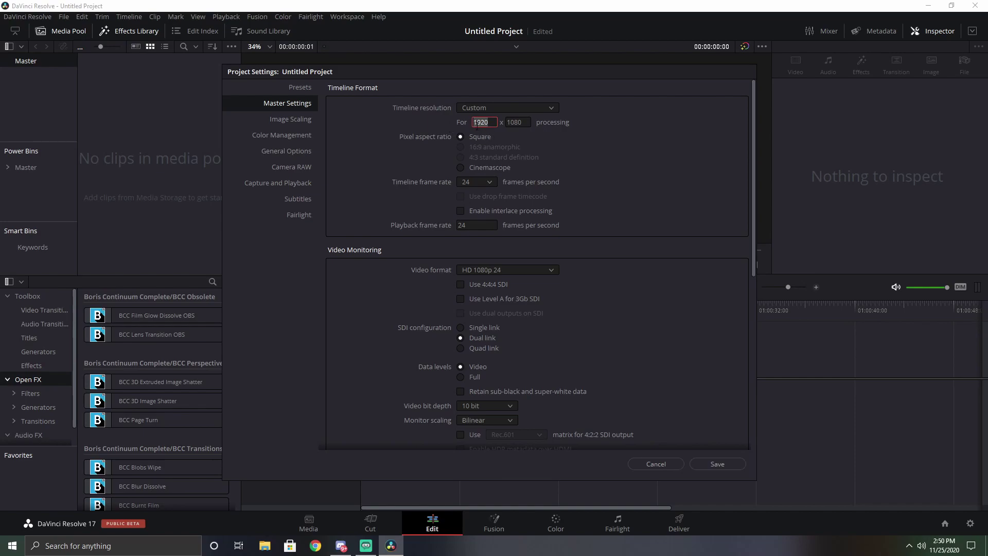
pyautogui.click(553, 122)
pyautogui.moveTo(497, 123); pyautogui.dragTo(454, 127)
pyautogui.write('2560')
pyautogui.moveTo(523, 125); pyautogui.dragTo(499, 122)
pyautogui.write('1440')
pyautogui.click(647, 153)
# Step: Set the timeline and playback frame rates to 60 and the video monitoring format to HD 1080p 60
pyautogui.click(495, 183)
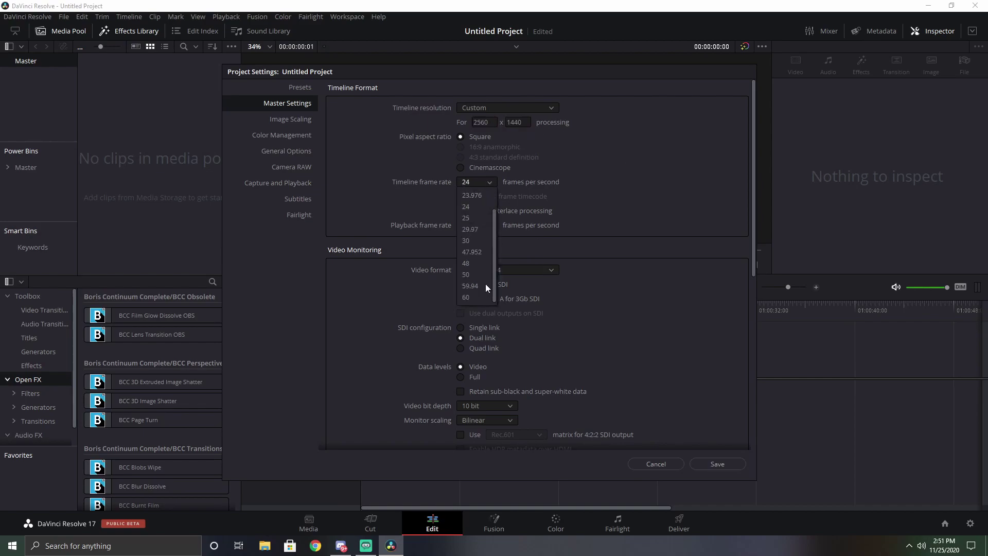
pyautogui.click(471, 292)
pyautogui.moveTo(484, 227); pyautogui.dragTo(440, 224)
pyautogui.write('60')
pyautogui.click(621, 229)
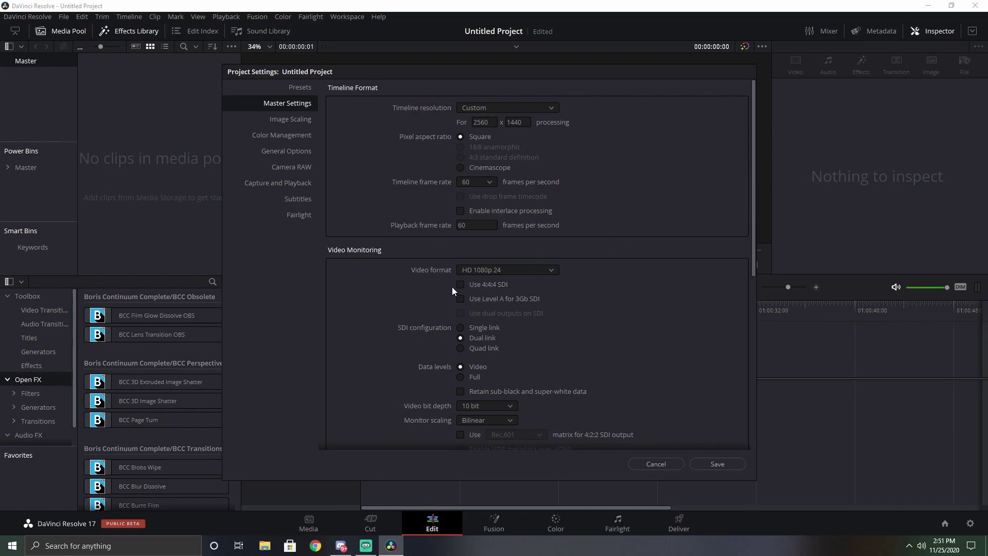
pyautogui.click(518, 273)
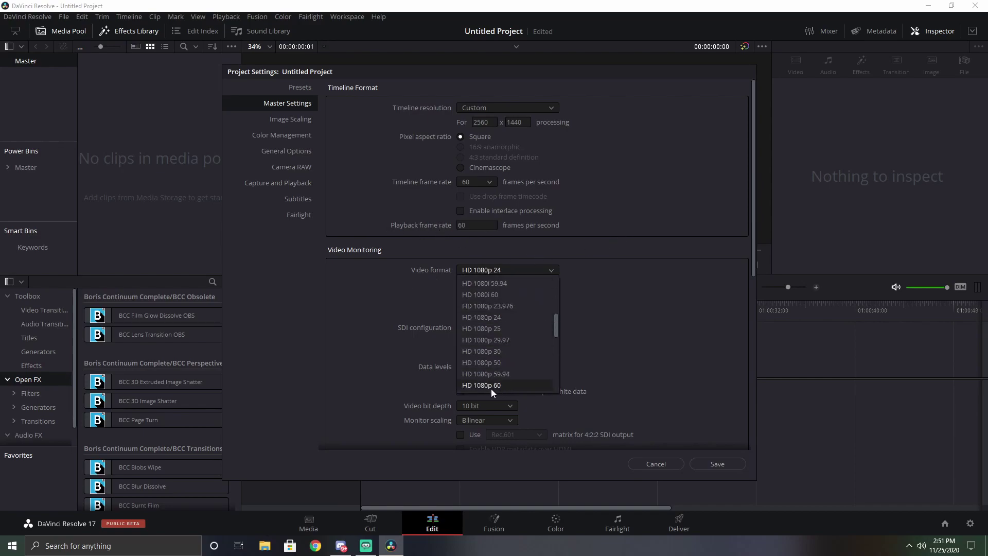
pyautogui.click(480, 385)
# Step: Set the frame interpolation retime process to Optical Flow and save the project settings
pyautogui.scroll(-7, 616, 285)
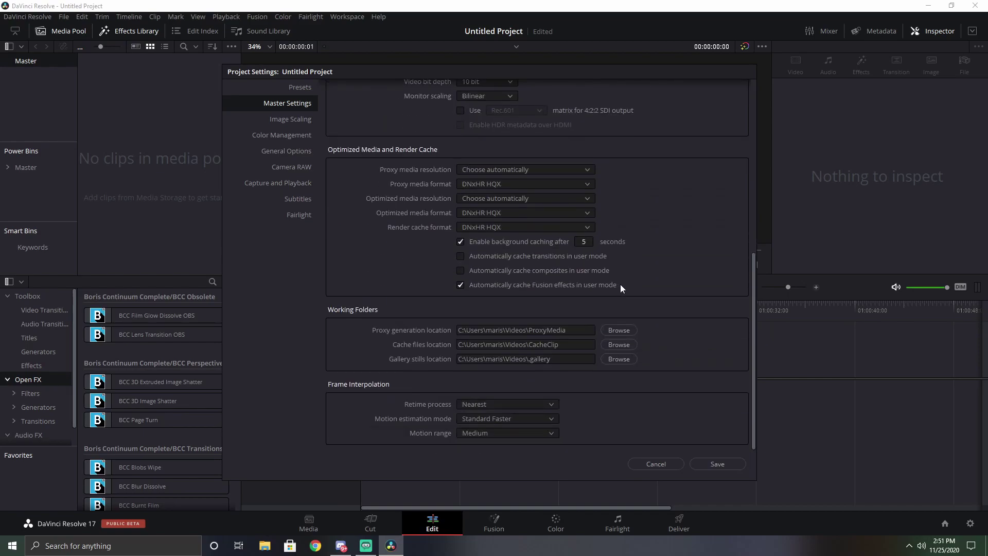
pyautogui.click(470, 404)
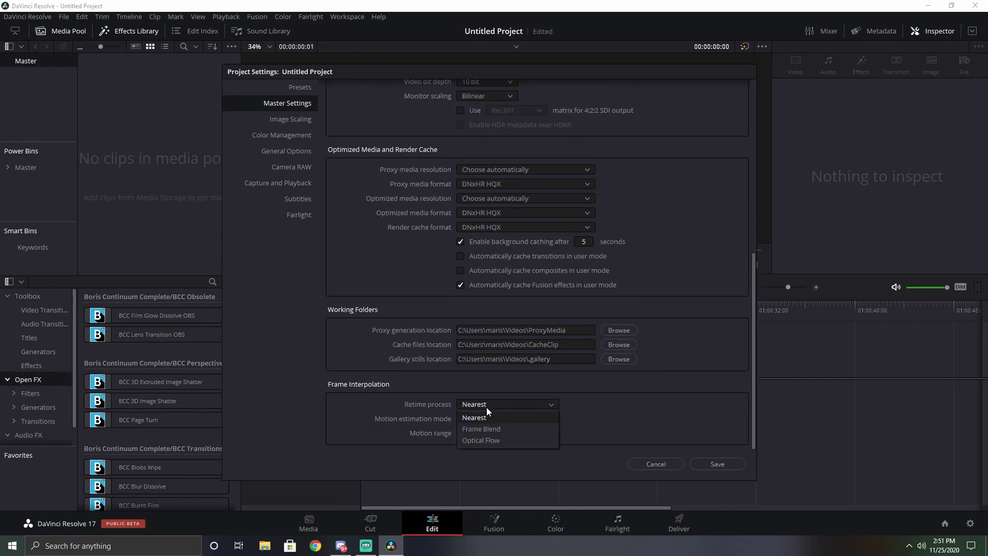
pyautogui.click(486, 439)
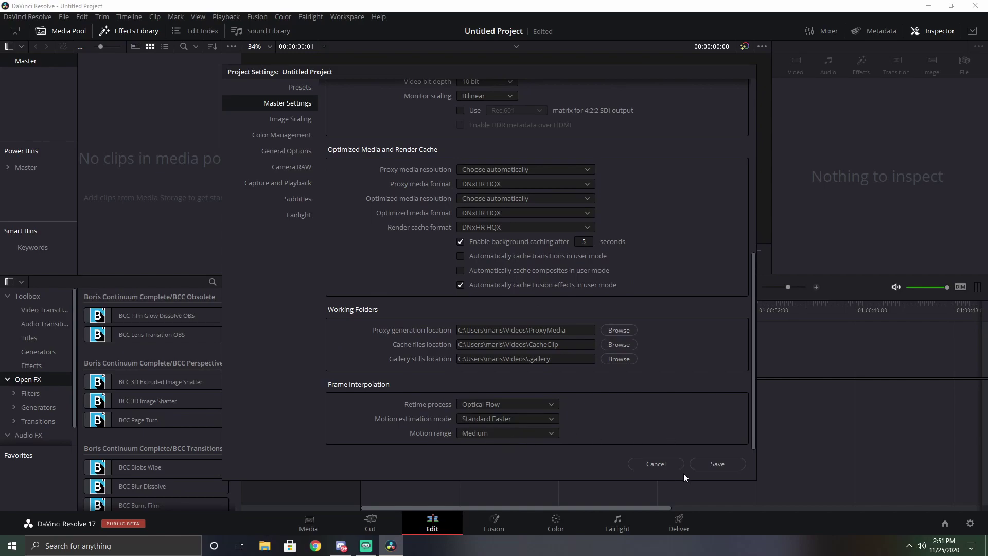
pyautogui.click(712, 459)
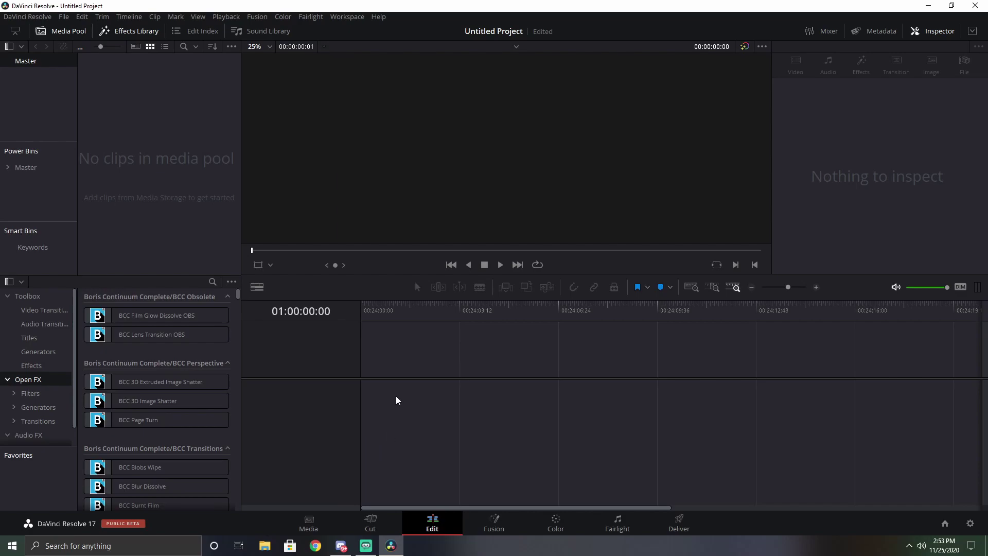
# Step: Switch to File Explorer and browse into the Captures folder on New Volume (D:) to reach the gameplay recordings
pyautogui.press('super+e')
pyautogui.moveTo(545, 18); pyautogui.dragTo(588, 13)
pyautogui.click(256, 349)
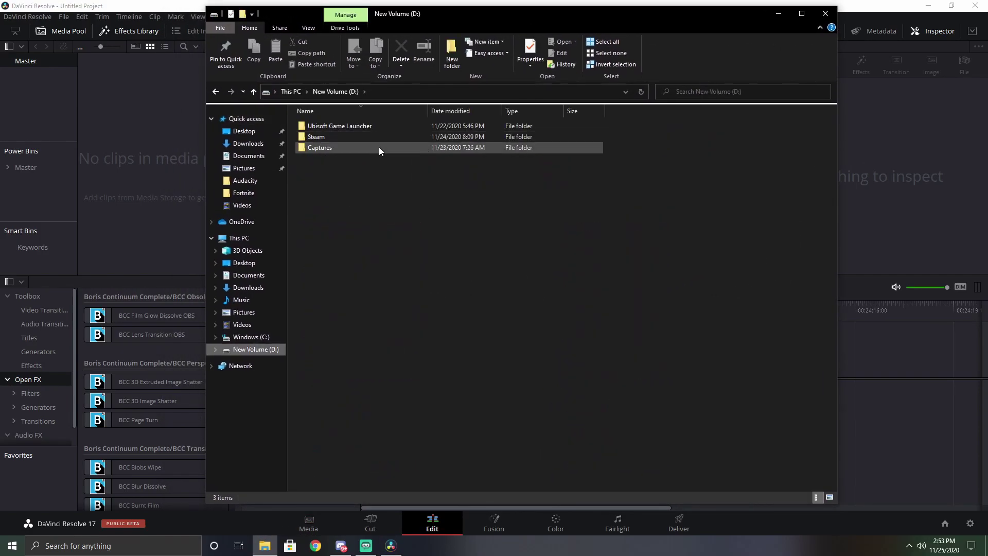
pyautogui.doubleClick(368, 149)
pyautogui.doubleClick(337, 129)
pyautogui.moveTo(453, 12); pyautogui.dragTo(365, 57)
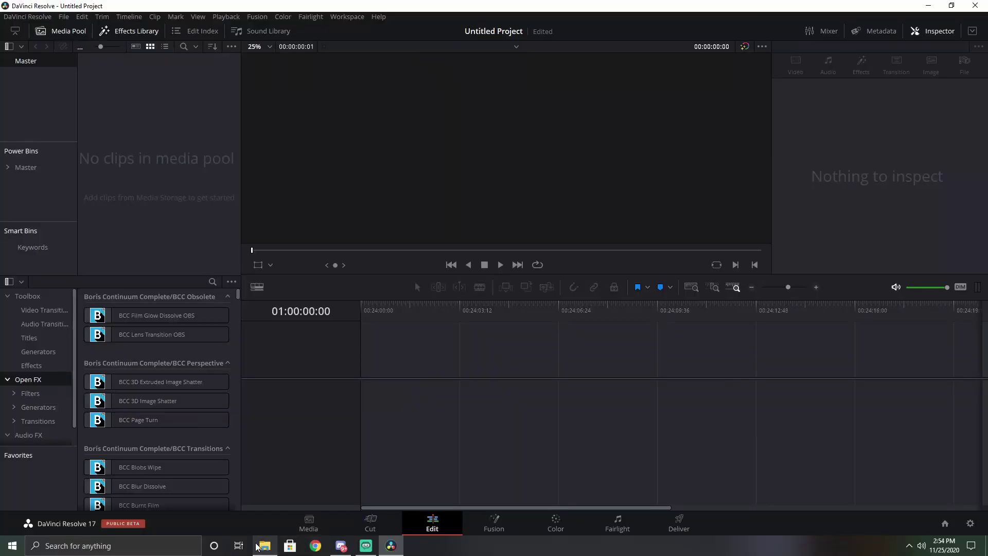
# Step: Bring the clip Fortnite 2020.11.25 - 14.41.11.04.DVR.mp4 from File Explorer into DaVinci Resolve, placing it at the start of the timeline
pyautogui.click(263, 545)
pyautogui.moveTo(498, 27); pyautogui.dragTo(862, 69)
pyautogui.moveTo(598, 347); pyautogui.dragTo(375, 408)
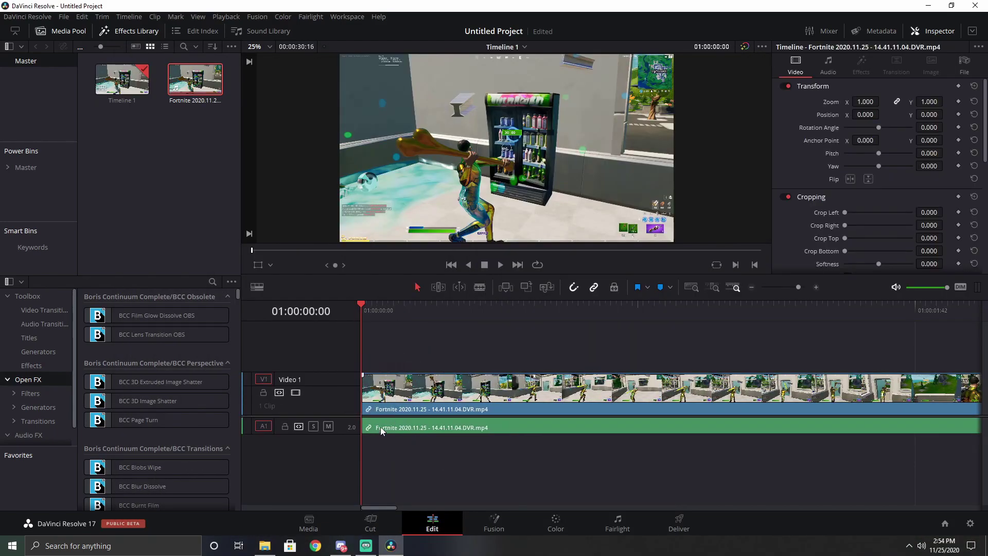
pyautogui.click(264, 545)
pyautogui.click(391, 545)
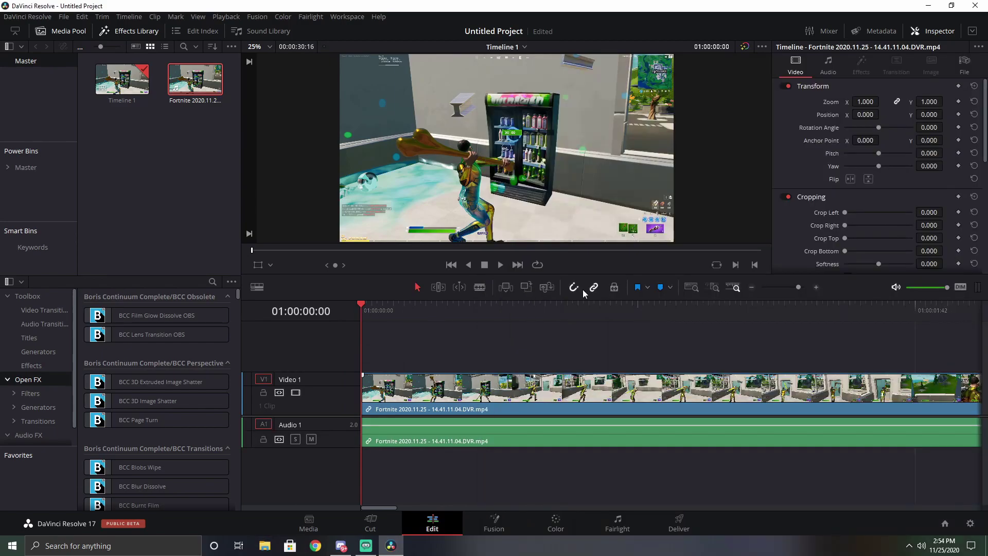
# Step: Review the timeline format and frame rate in the project settings and close them without changes
pyautogui.click(63, 16)
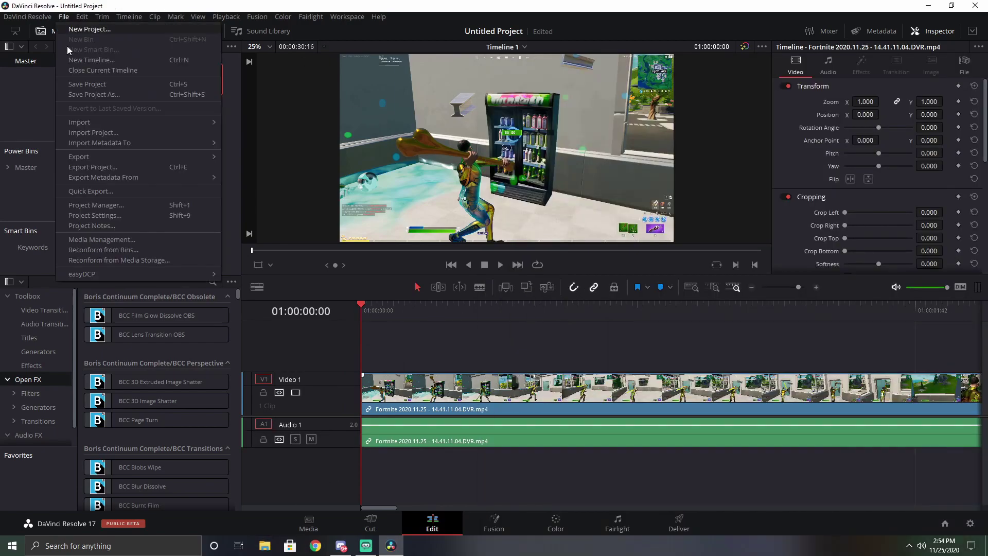
pyautogui.click(107, 215)
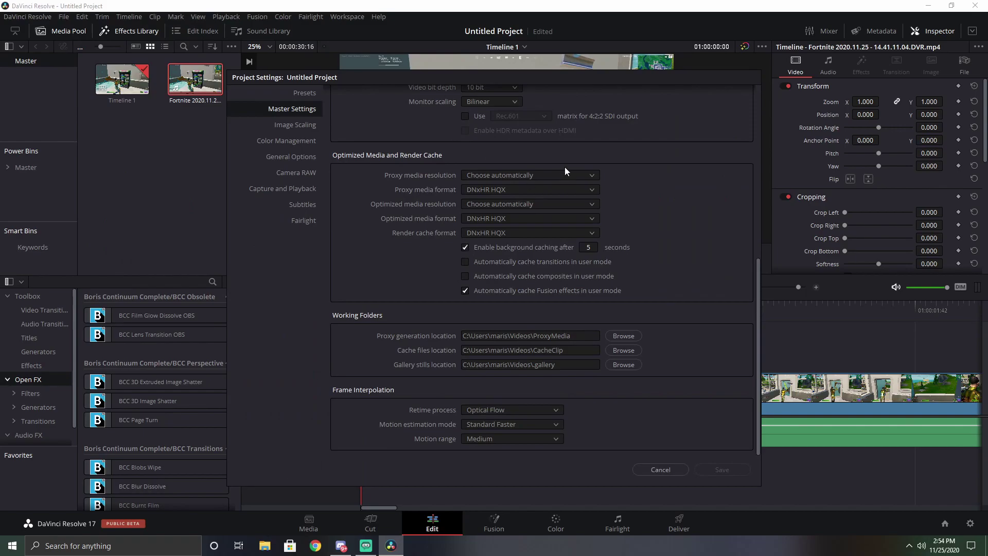
pyautogui.scroll(10, 345, 219)
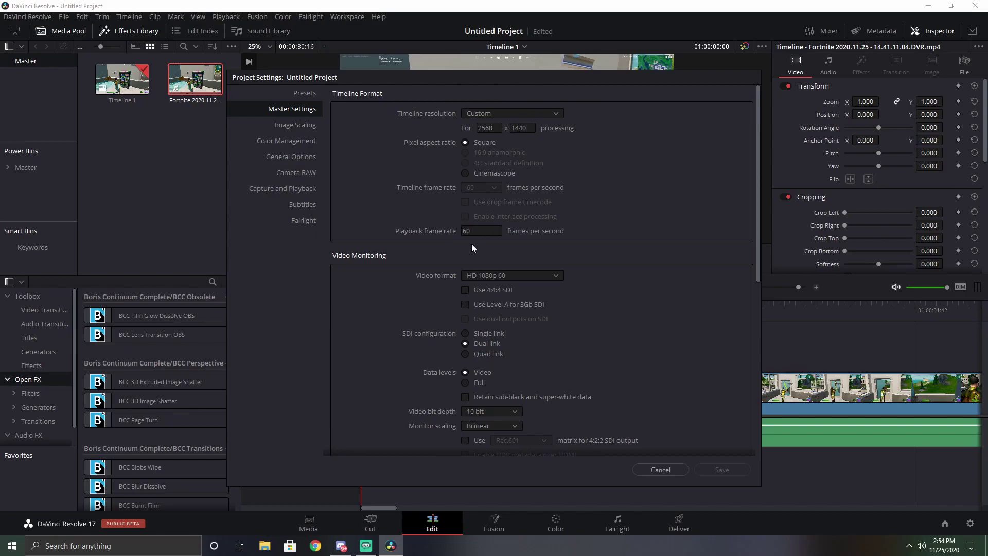
pyautogui.click(660, 468)
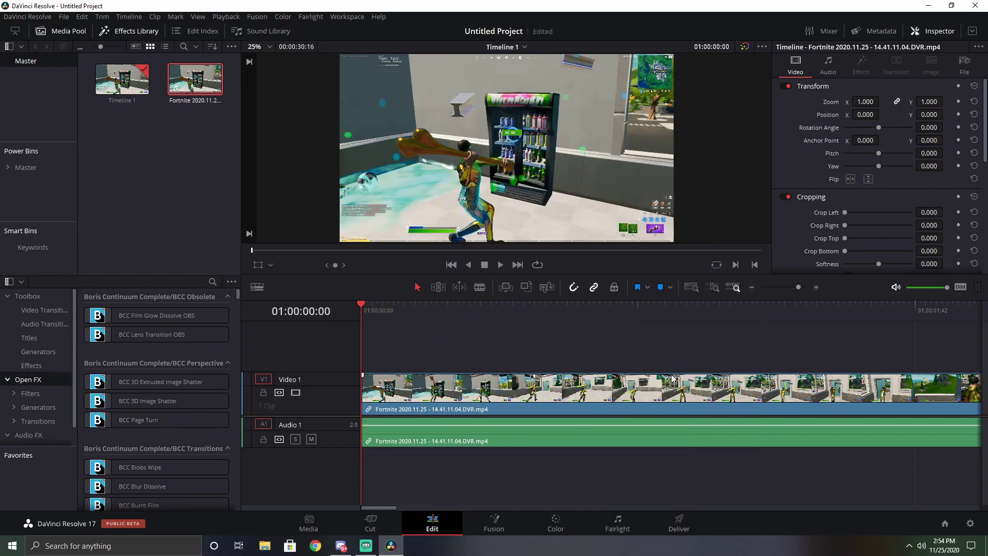
# Step: Save the project under the name tutorial
pyautogui.hotkey('ctrl', 's')
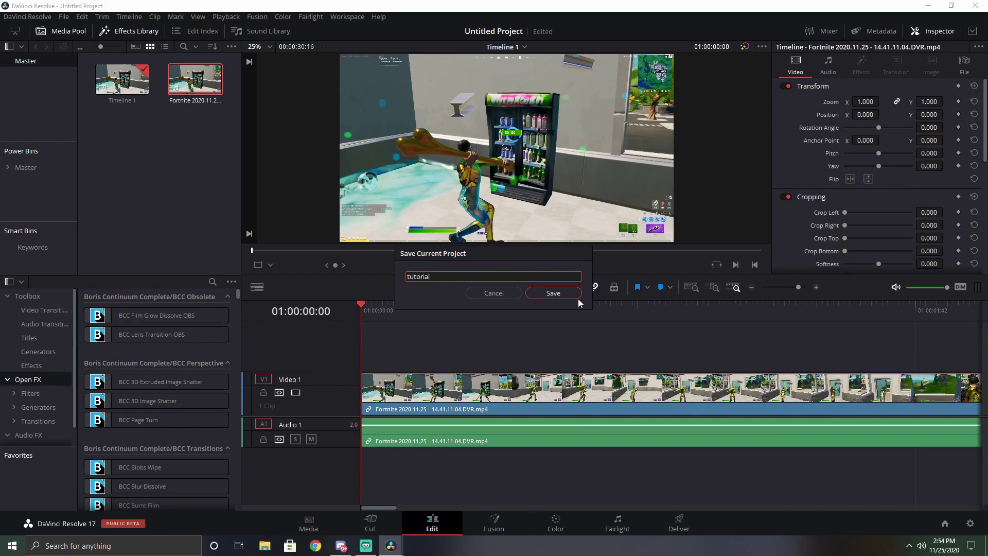
pyautogui.moveTo(461, 254); pyautogui.dragTo(476, 270)
pyautogui.click(573, 329)
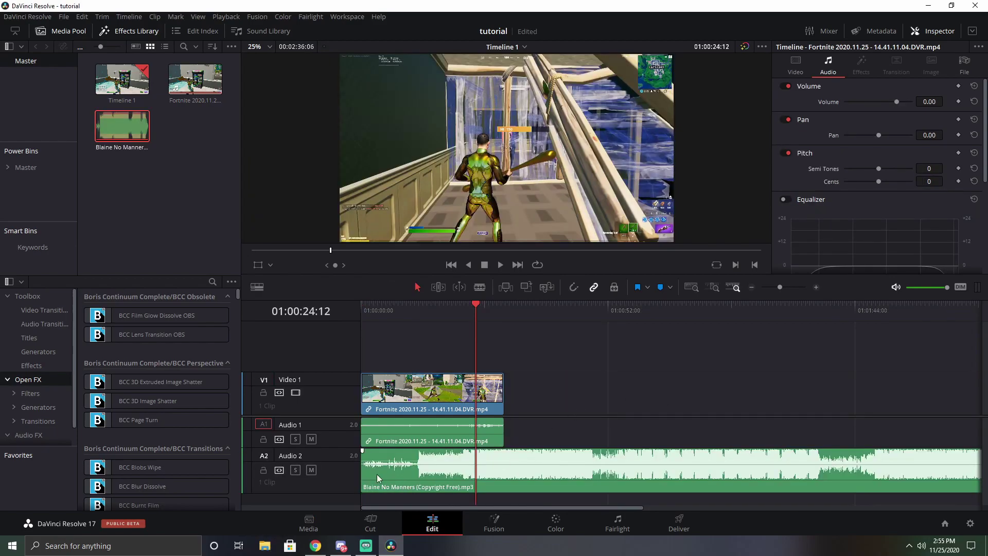
# Step: Trim about 12 seconds off the start of the music clip on Audio 2 and move it back to the timeline start
pyautogui.moveTo(378, 477); pyautogui.dragTo(437, 471)
pyautogui.moveTo(588, 473); pyautogui.dragTo(529, 472)
# Step: Play the timeline up to the music's beat drop and add a blue marker at 01:00:11:56
pyautogui.click(409, 310)
pyautogui.click(396, 309)
pyautogui.click(598, 326)
pyautogui.click(394, 311)
pyautogui.press('space')
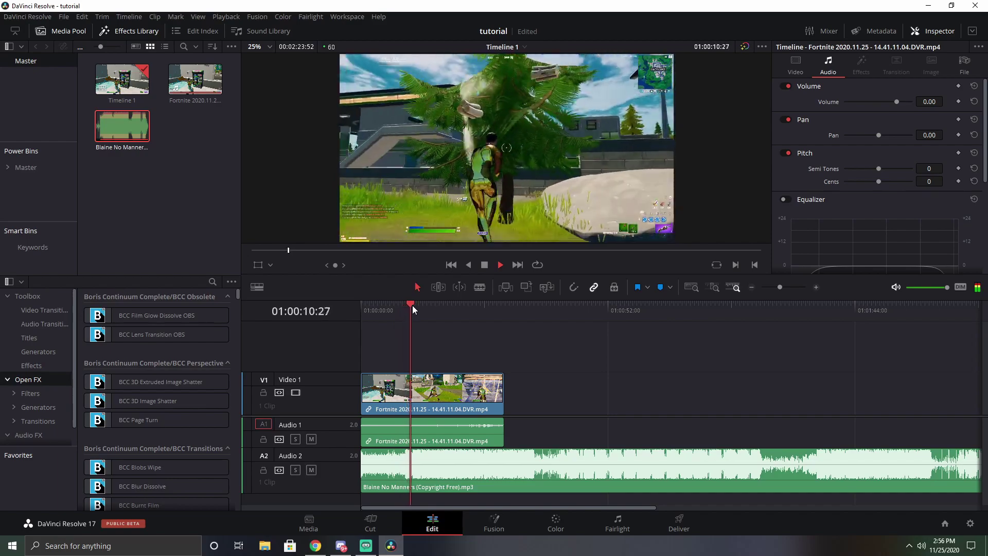
pyautogui.press('space')
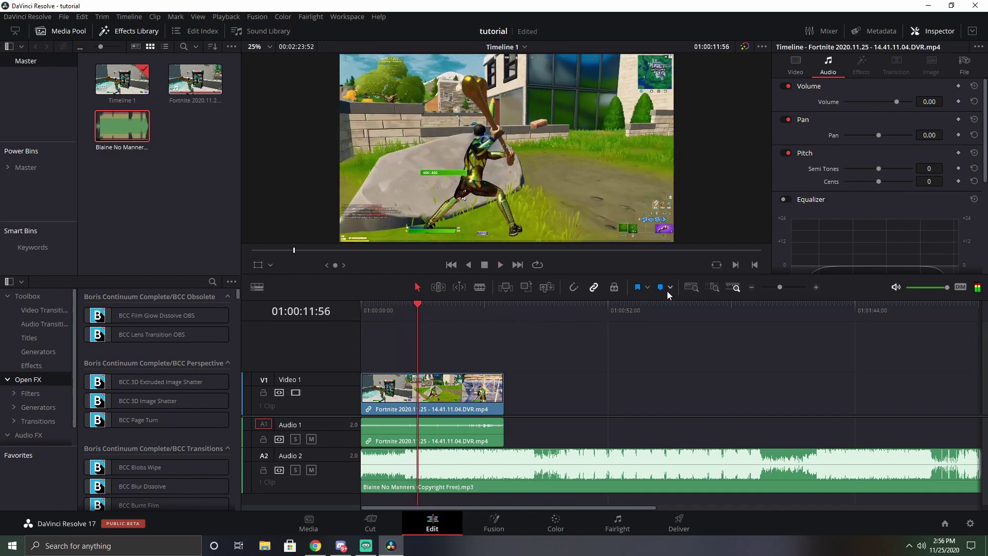
pyautogui.click(661, 287)
# Step: Split the Fortnite clip at 01:00:26:40 and ripple delete the part before the cut
pyautogui.moveTo(418, 308)
pyautogui.mouseDown()
pyautogui.moveTo(400, 313)
pyautogui.moveTo(459, 312)
pyautogui.moveTo(417, 313)
pyautogui.moveTo(473, 295)
pyautogui.moveTo(488, 298)
pyautogui.moveTo(490, 317)
pyautogui.mouseUp()
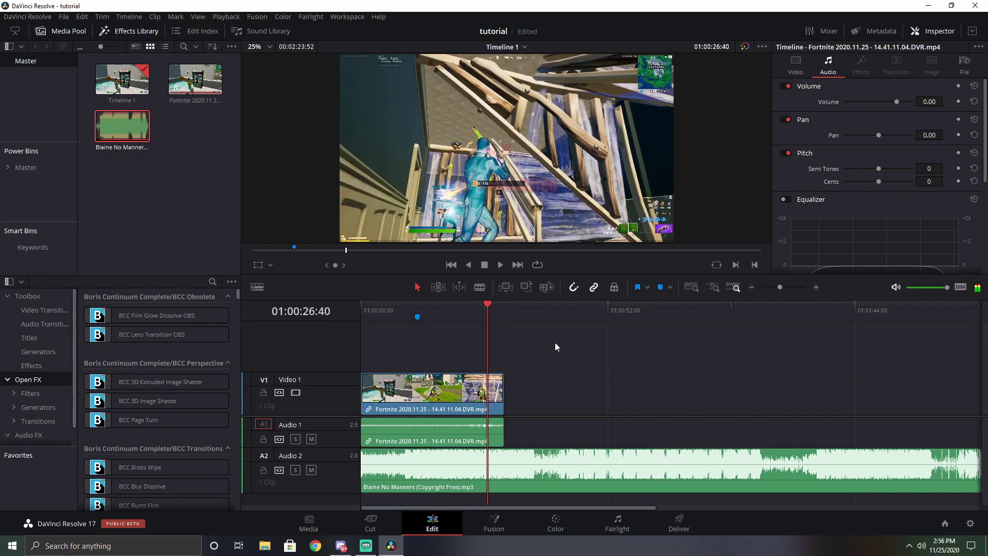
pyautogui.click(479, 288)
pyautogui.click(493, 399)
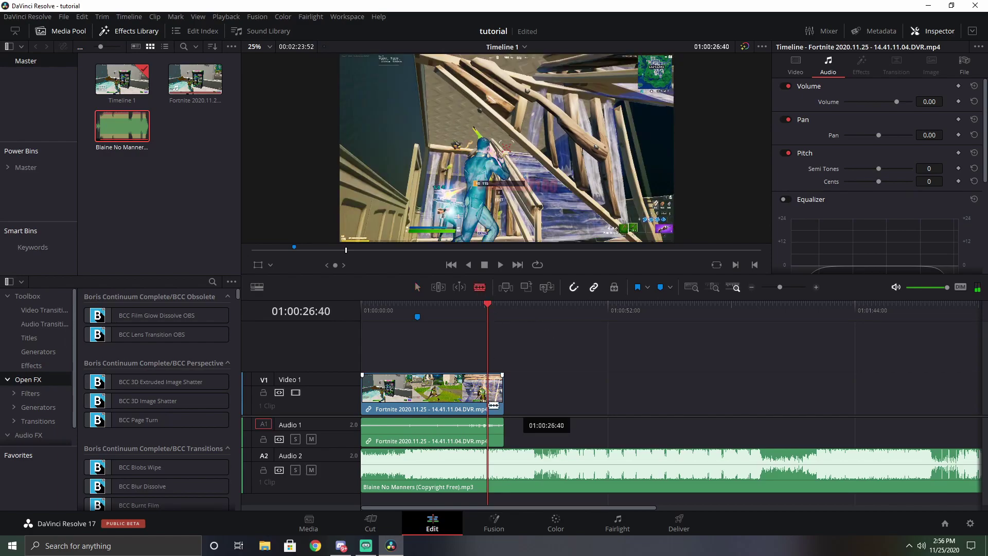
pyautogui.rightClick(433, 391)
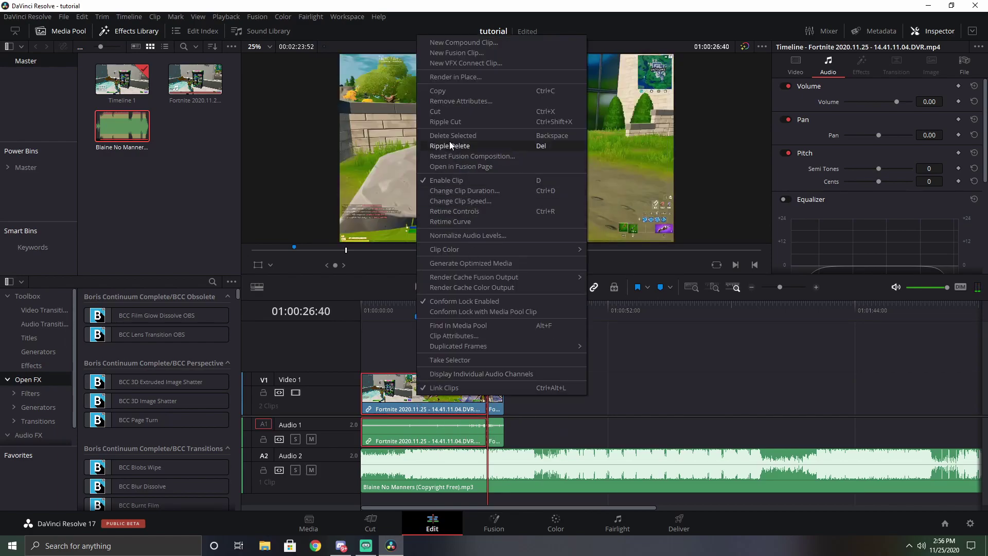
pyautogui.click(449, 146)
# Step: Move the remaining Fortnite clip to start at the blue marker, and extend its head by 11:56 back to the timeline start
pyautogui.click(417, 287)
pyautogui.moveTo(445, 373); pyautogui.dragTo(521, 453)
pyautogui.moveTo(495, 405); pyautogui.dragTo(430, 389)
pyautogui.moveTo(437, 311); pyautogui.dragTo(422, 311)
pyautogui.moveTo(417, 394); pyautogui.dragTo(363, 395)
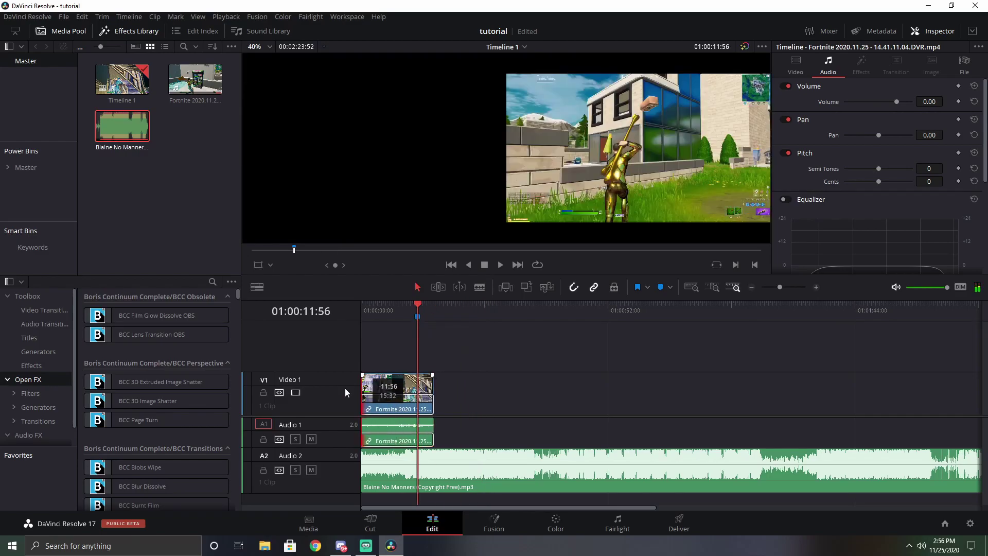
# Step: Preview the opening seconds of the synced edit from the timeline start, and return the playhead there
pyautogui.press('Home')
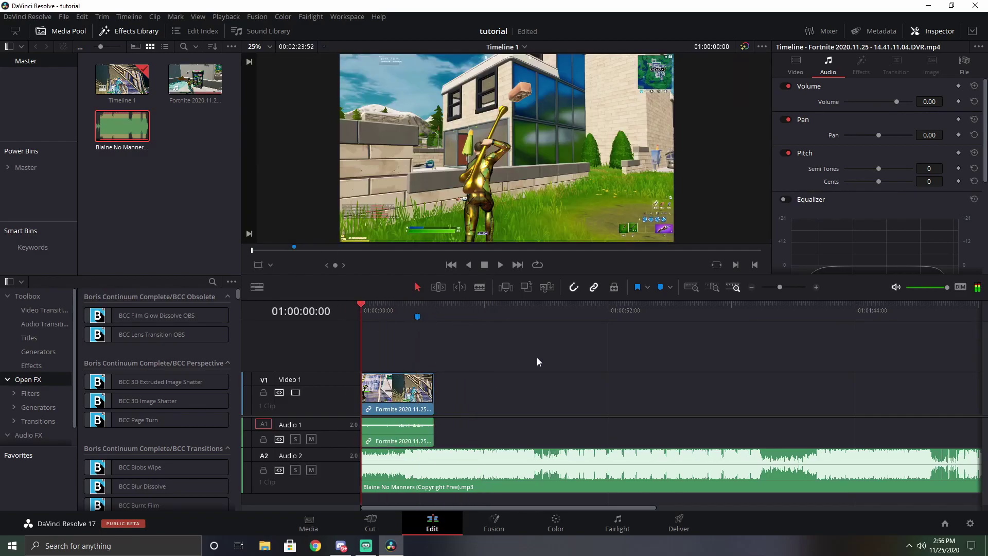
pyautogui.press('space')
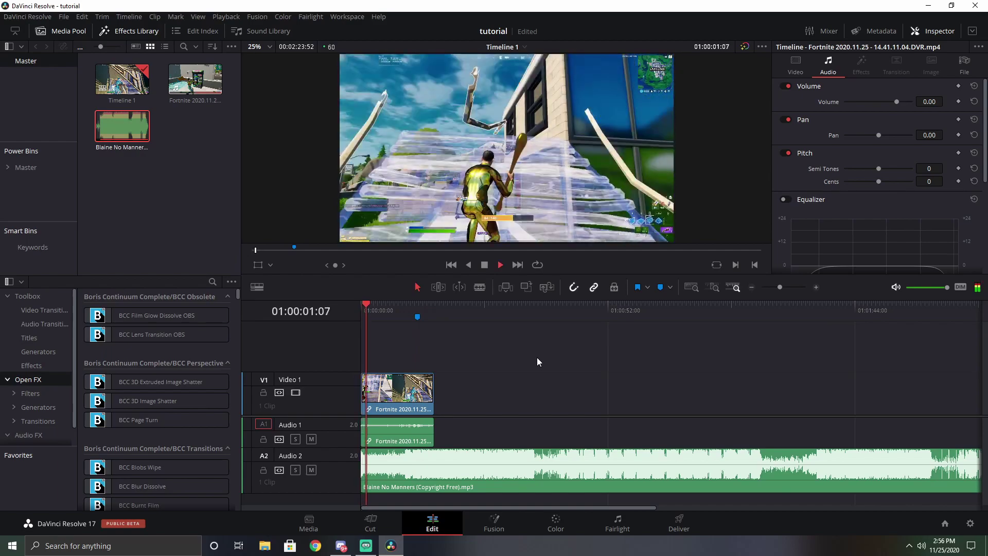
pyautogui.press('space')
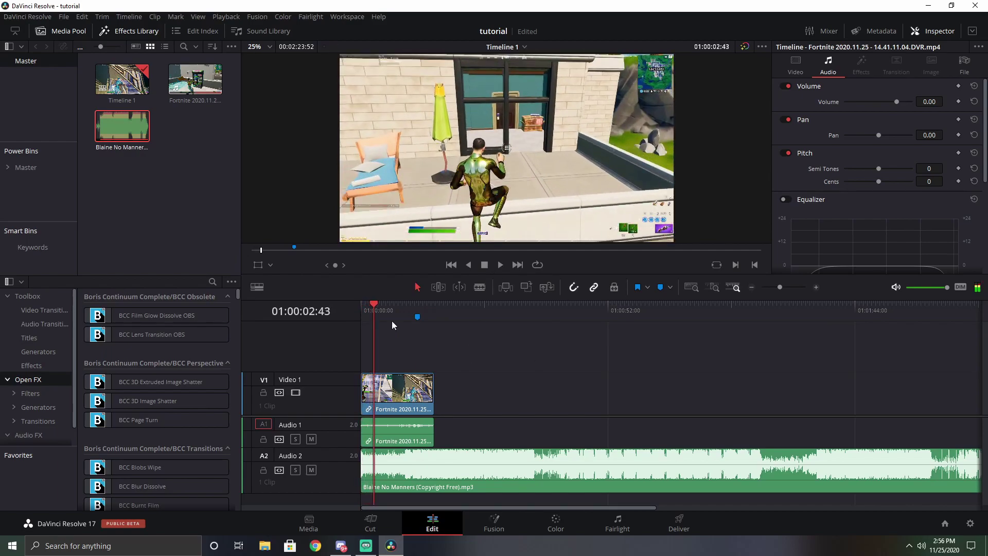
pyautogui.press('Home')
# Step: Choose a render cache mode for playback, and set the timeline proxy mode to Quarter Resolution
pyautogui.click(241, 16)
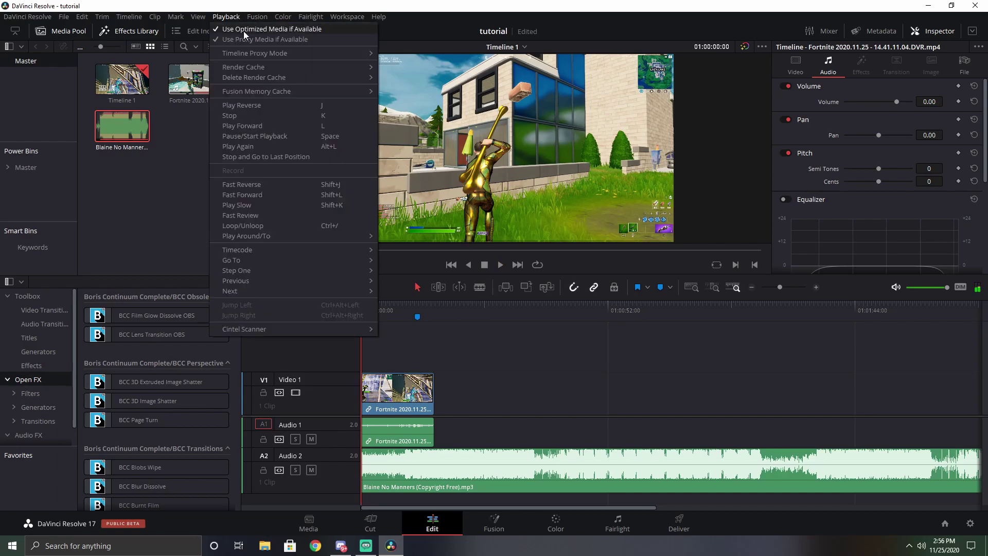
pyautogui.moveTo(247, 66)
pyautogui.click(402, 76)
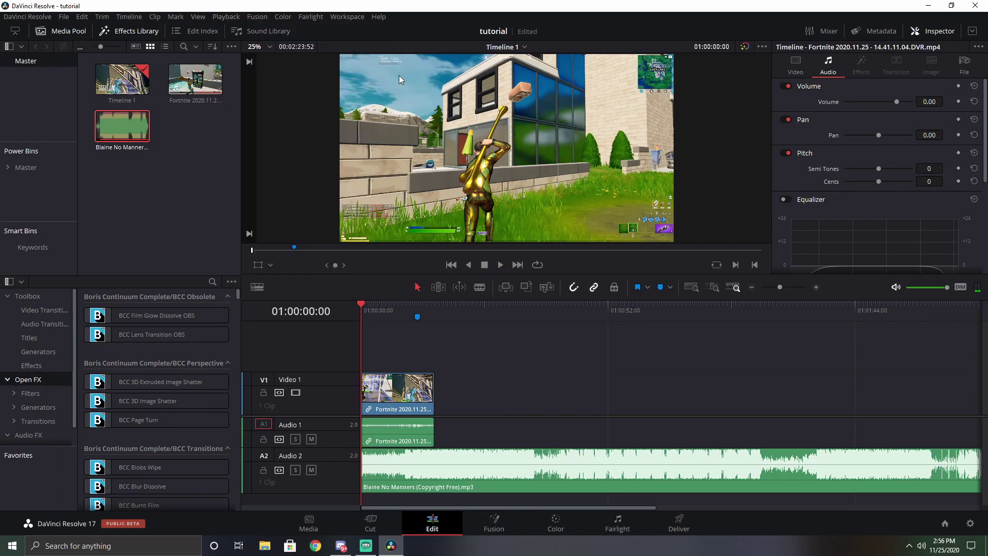
pyautogui.click(217, 17)
pyautogui.moveTo(237, 56)
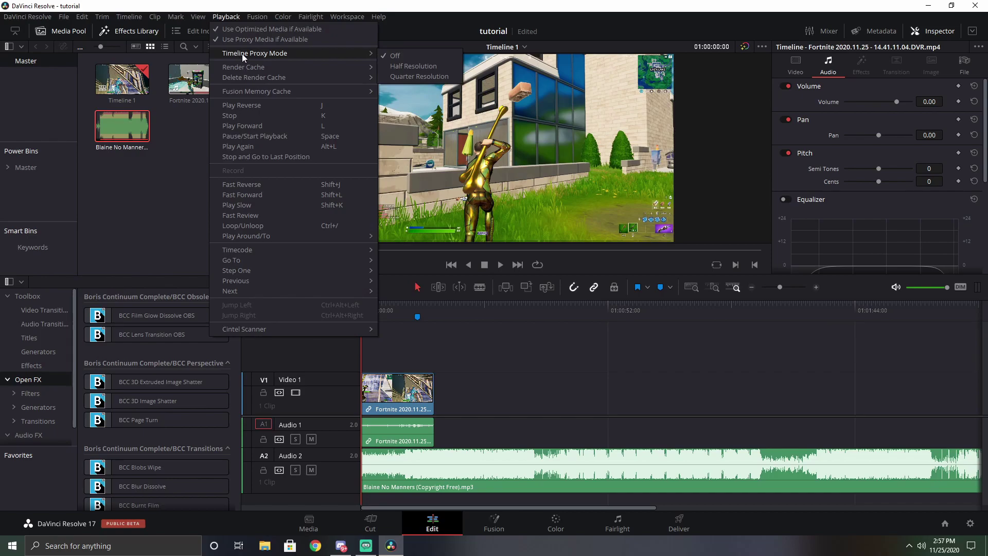
pyautogui.click(395, 73)
# Step: Play the edit up to the blue marker, and raise the Fortnite clip's audio volume to 11.72
pyautogui.press('space')
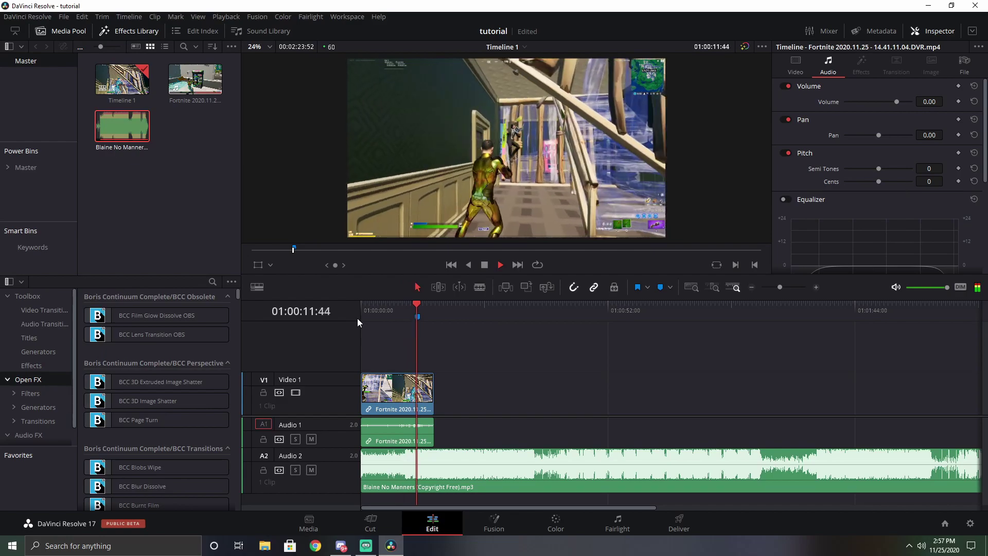
pyautogui.click(417, 316)
pyautogui.click(409, 305)
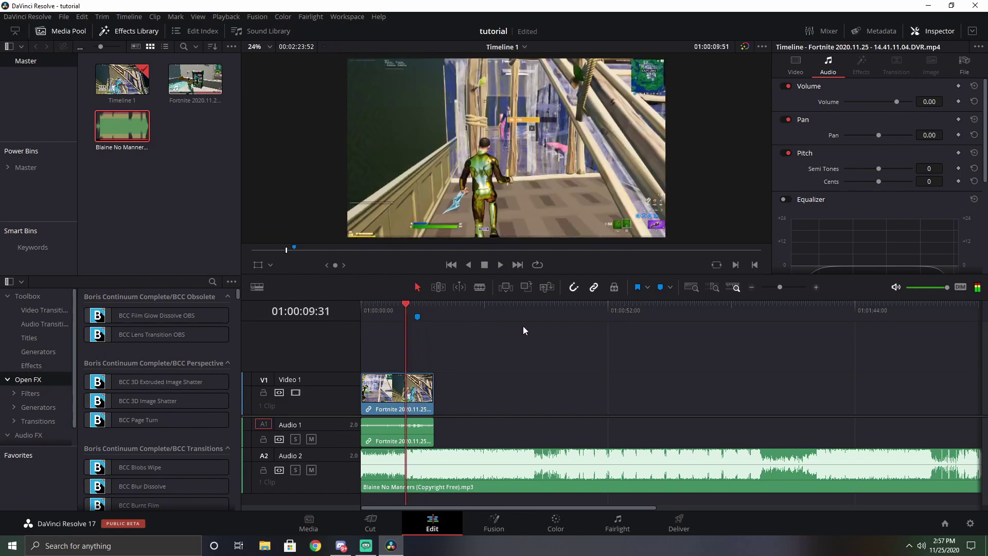
pyautogui.click(786, 288)
pyautogui.moveTo(432, 431); pyautogui.dragTo(433, 419)
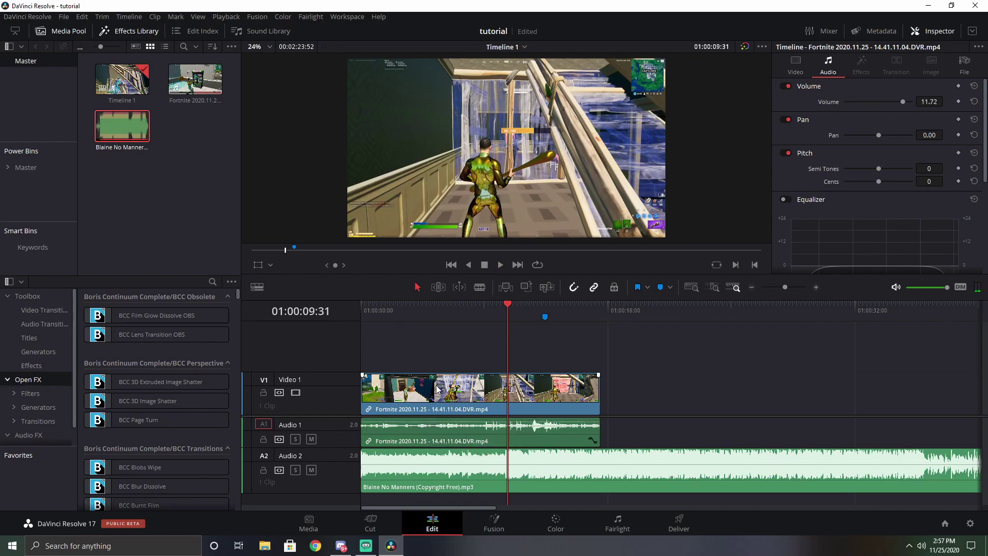
# Step: Play on past the blue marker, and trim the end of the Fortnite clip to 01:00:14:51
pyautogui.press('space')
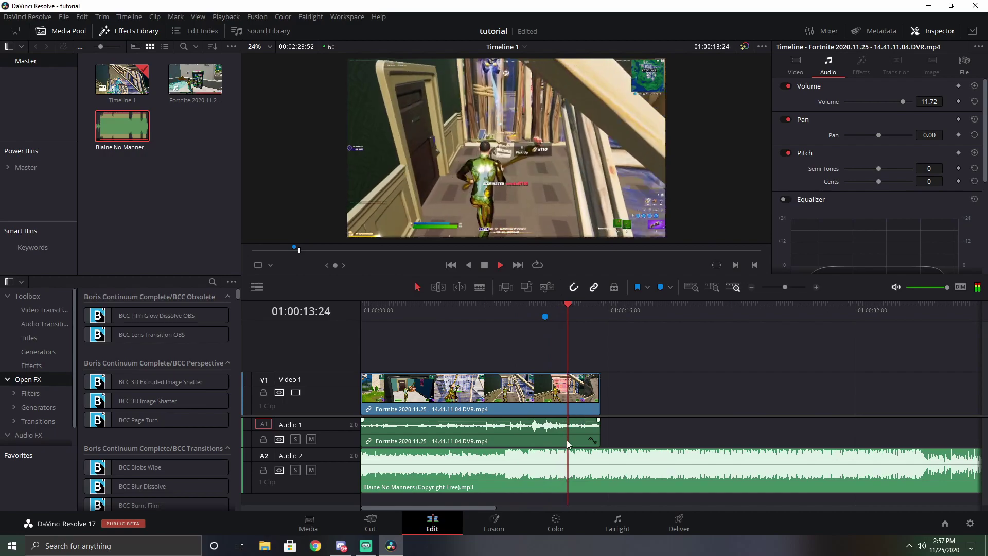
pyautogui.press('space')
pyautogui.moveTo(602, 395); pyautogui.dragTo(590, 395)
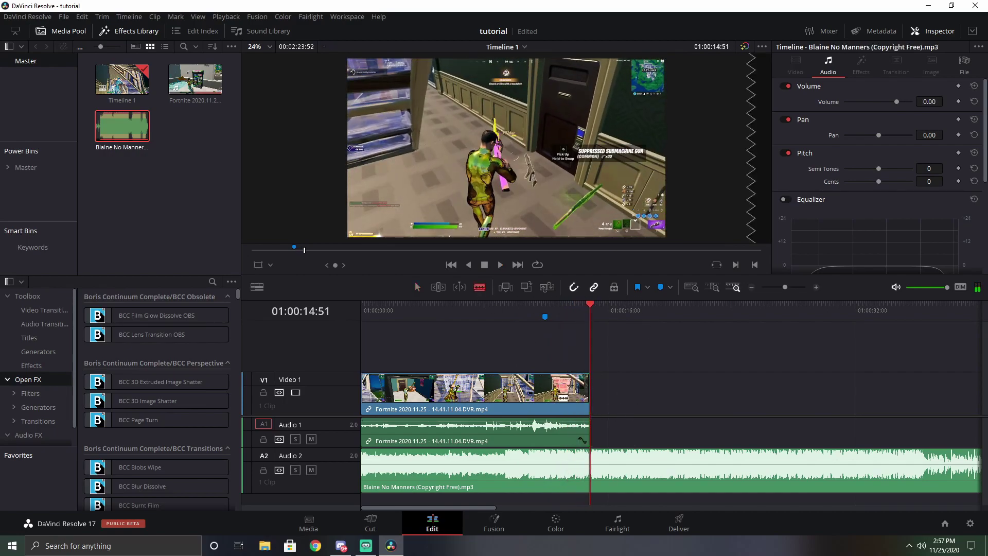
# Step: Split the music at the Fortnite clip's end, 01:00:14:51, and ripple cut the remaining music
pyautogui.click(590, 472)
pyautogui.rightClick(622, 476)
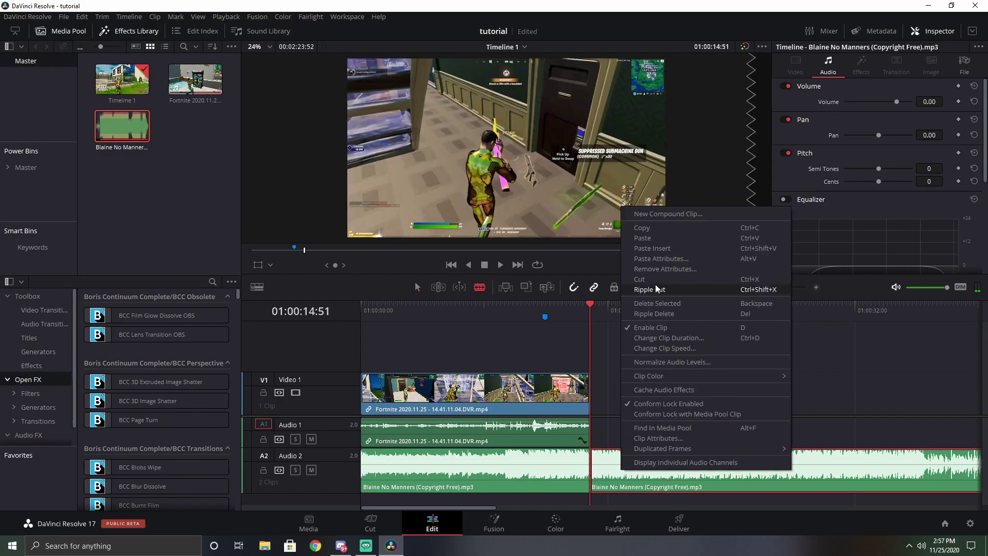
pyautogui.click(656, 289)
# Step: Place the playhead at the blue marker, and unlink the Fortnite clip's video from its audio
pyautogui.moveTo(418, 309); pyautogui.dragTo(549, 322)
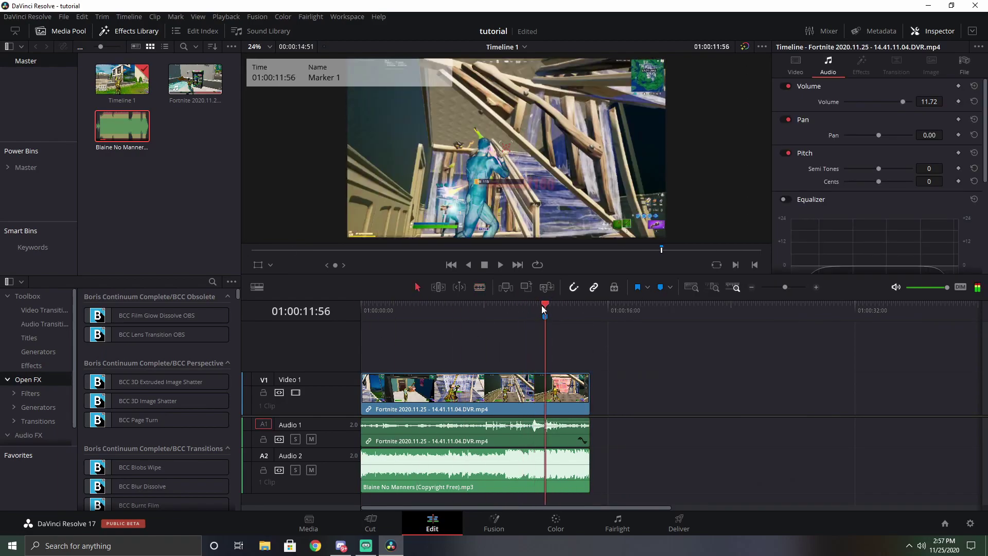
pyautogui.click(568, 383)
pyautogui.rightClick(574, 388)
pyautogui.click(600, 385)
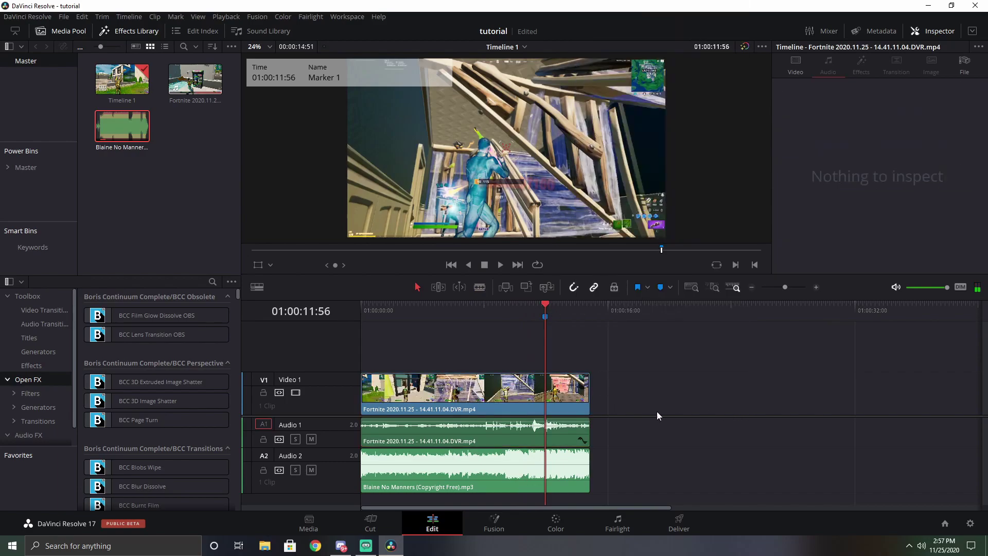
pyautogui.rightClick(587, 403)
pyautogui.click(601, 425)
pyautogui.keyDown('ctrl'); pyautogui.click(559, 430); pyautogui.keyUp('ctrl')
pyautogui.rightClick(560, 431)
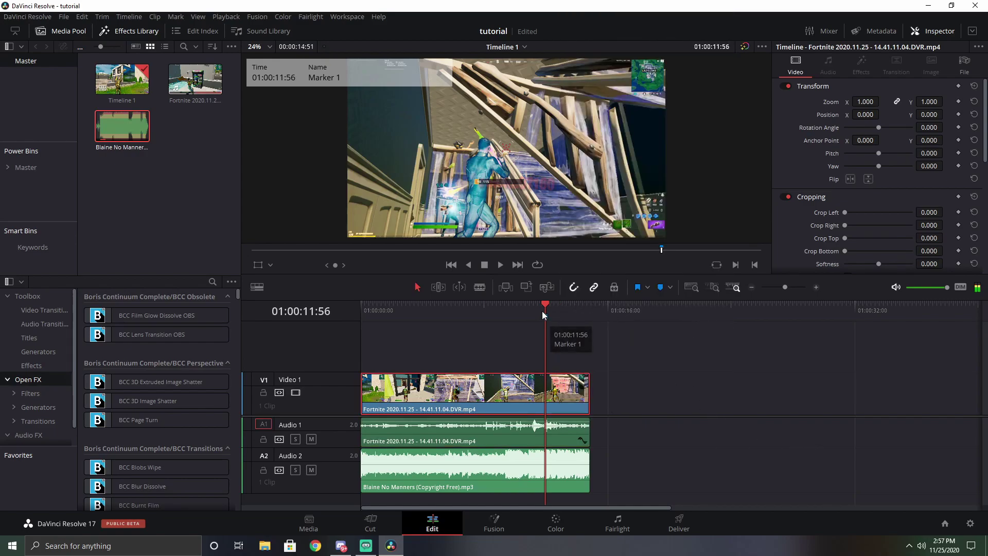
# Step: Show the retime controls on the Fortnite video clip, and add a speed point at the blue marker
pyautogui.moveTo(539, 304)
pyautogui.mouseDown()
pyautogui.moveTo(529, 303)
pyautogui.moveTo(545, 304)
pyautogui.mouseUp()
pyautogui.click(580, 374)
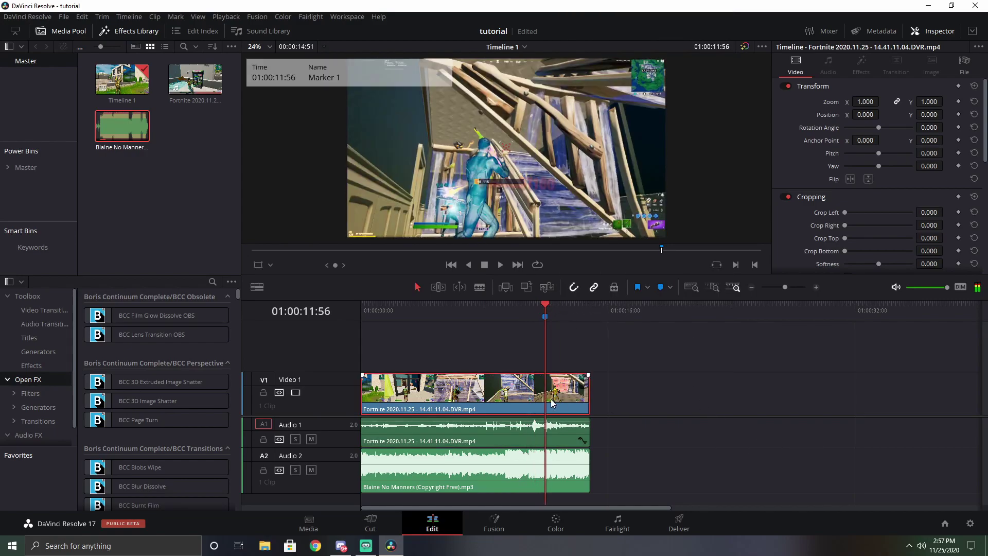
pyautogui.hotkey('ctrl', 'r')
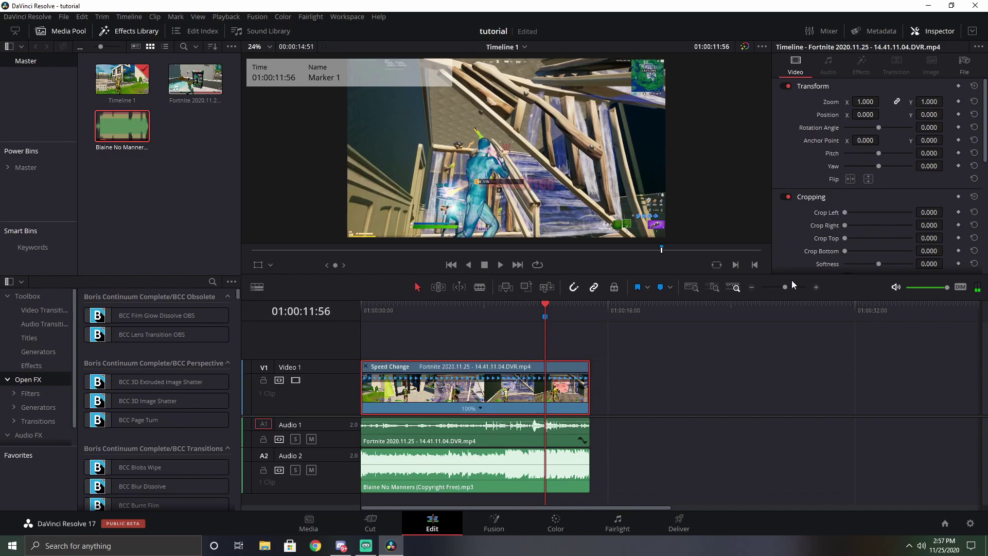
pyautogui.moveTo(785, 284); pyautogui.dragTo(789, 286)
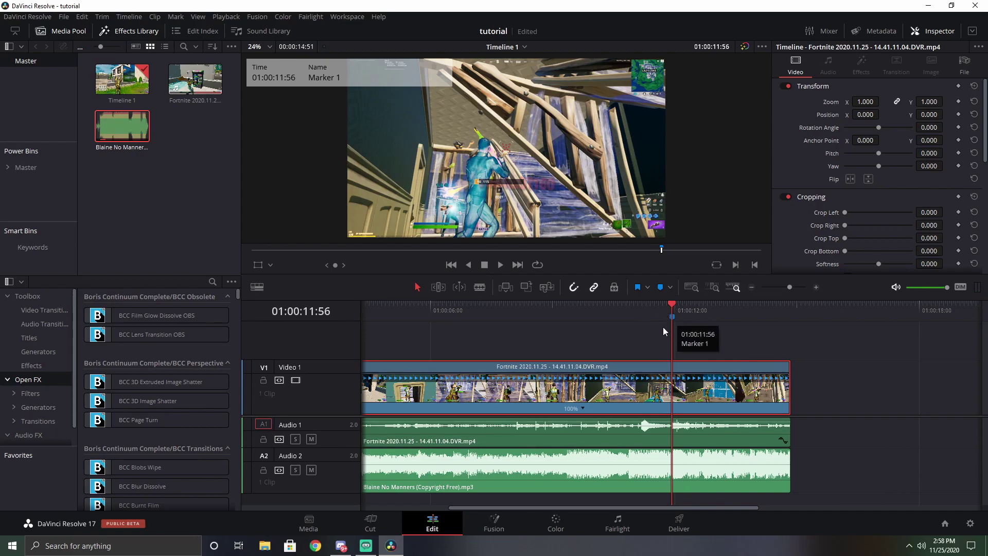
pyautogui.scroll(-1, 468, 136)
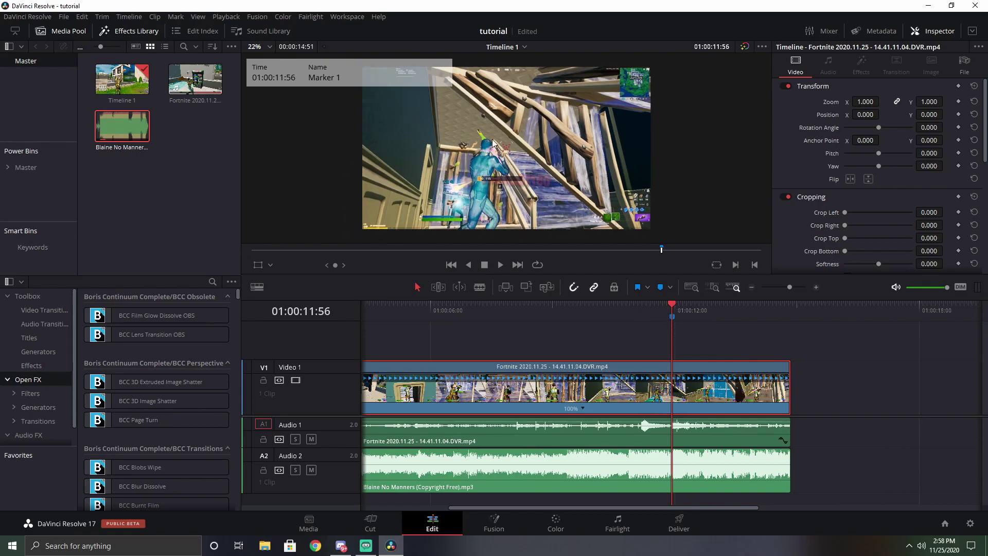
pyautogui.click(583, 407)
pyautogui.click(609, 423)
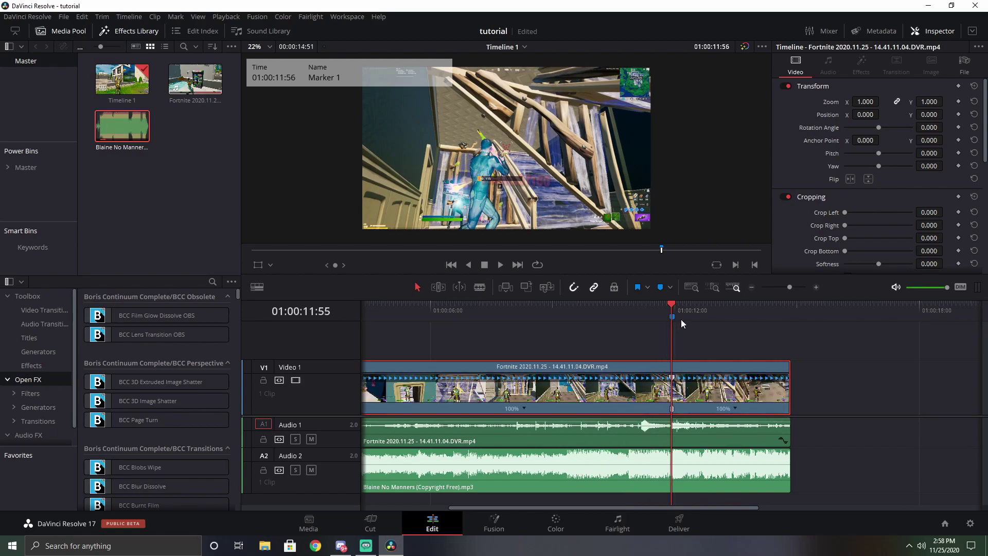
# Step: Add two more speed points to the Fortnite video, at 01:00:11:48 and 01:00:12:30
pyautogui.press('j')
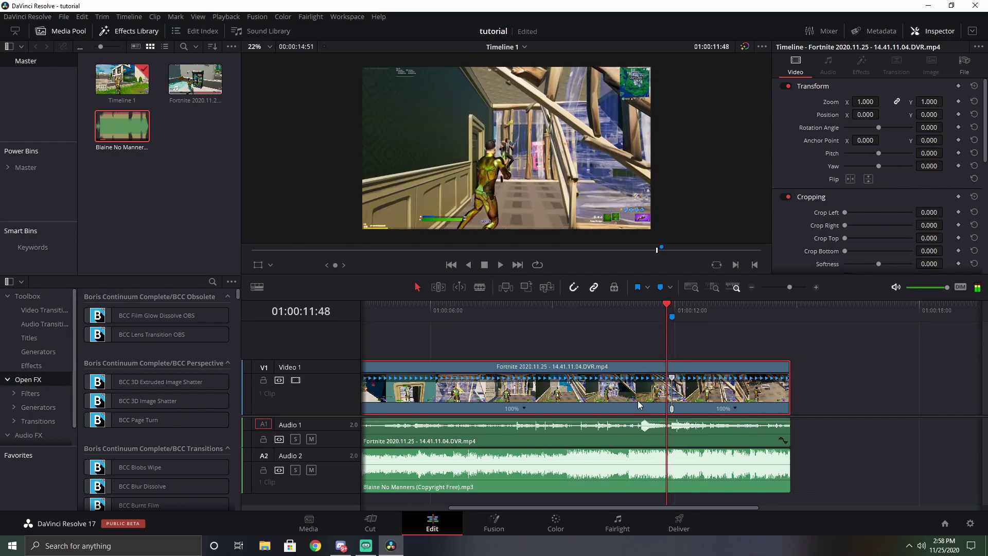
pyautogui.click(525, 408)
pyautogui.click(548, 424)
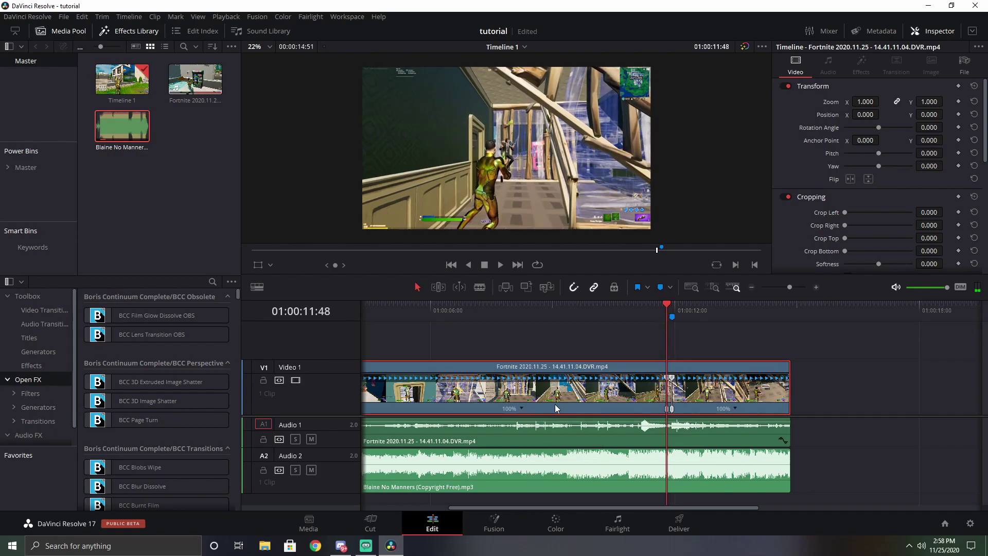
pyautogui.moveTo(663, 309); pyautogui.dragTo(695, 303)
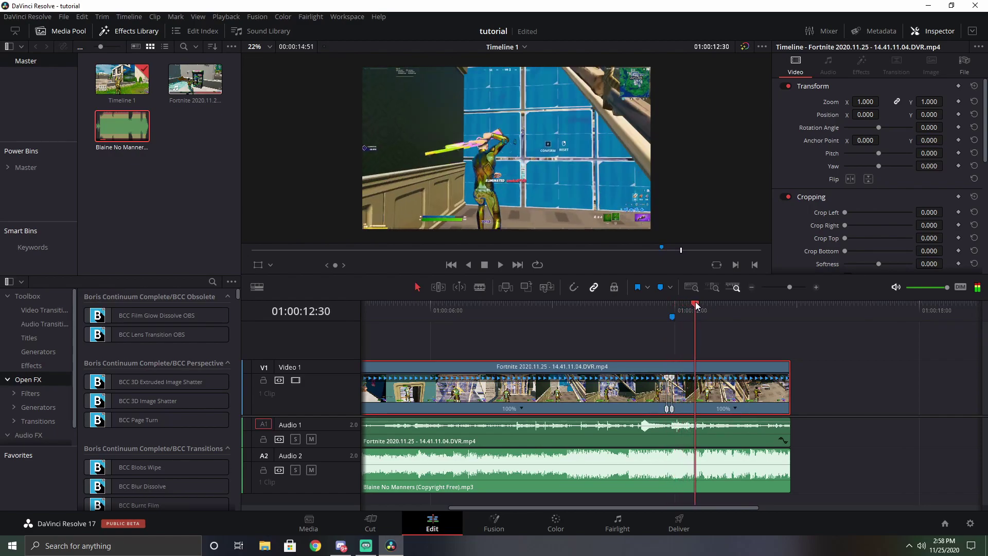
pyautogui.click(735, 408)
pyautogui.click(792, 423)
# Step: Change the speed of the short segment just before the blue marker to 200%
pyautogui.moveTo(790, 288); pyautogui.dragTo(795, 288)
pyautogui.moveTo(671, 308); pyautogui.dragTo(610, 311)
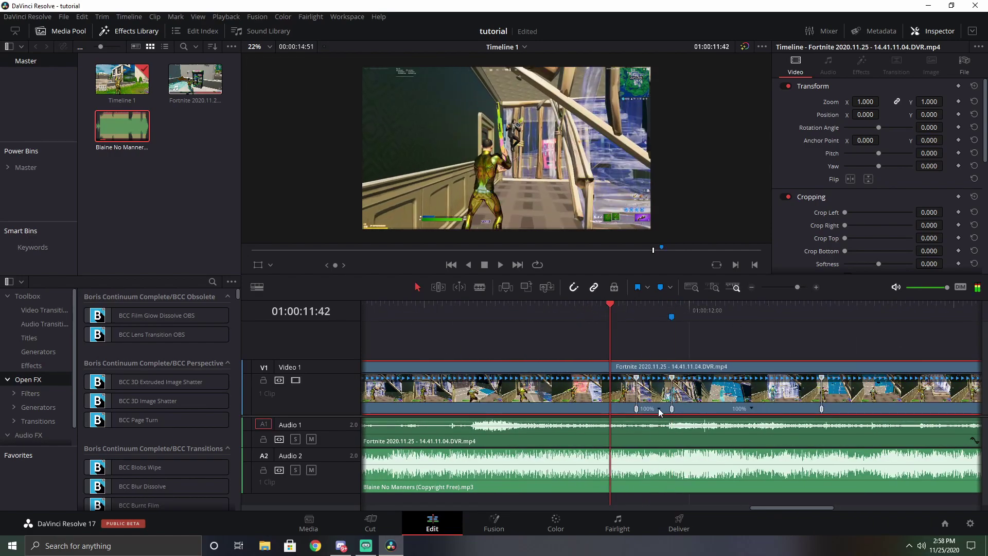
pyautogui.click(658, 408)
pyautogui.moveTo(679, 448)
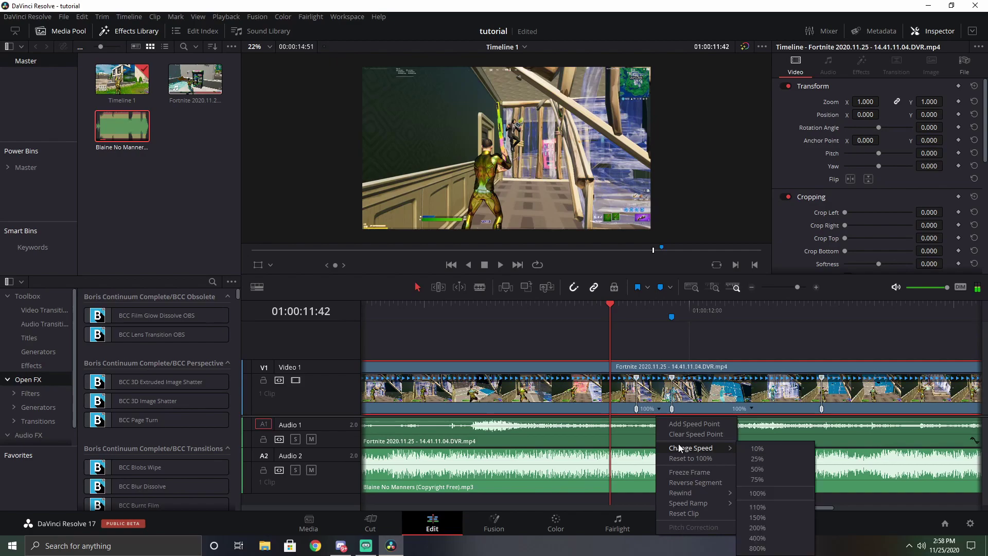
pyautogui.click(771, 527)
# Step: Change the segment following the 200% section to 50% speed, and align its starting speed point with the blue marker
pyautogui.moveTo(609, 304); pyautogui.dragTo(672, 304)
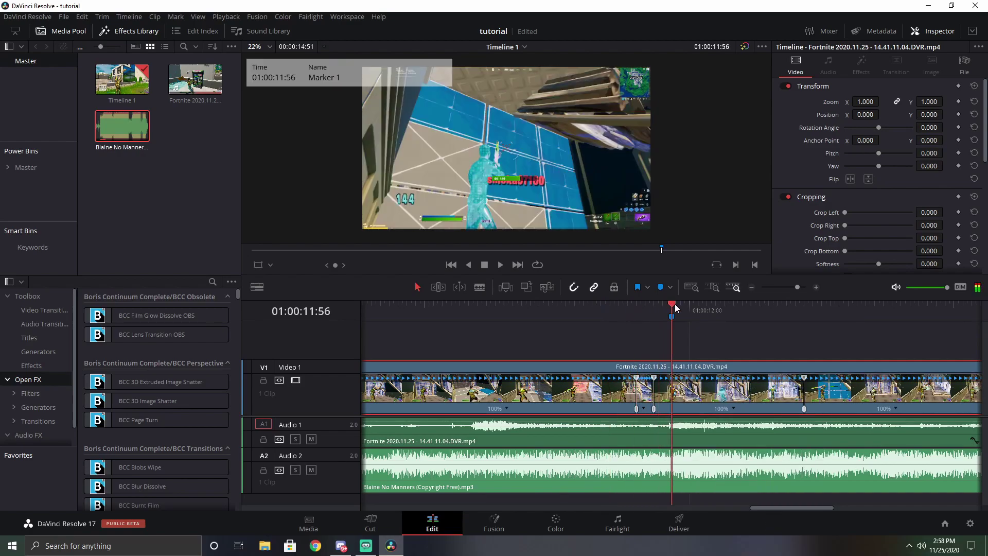
pyautogui.click(733, 408)
pyautogui.moveTo(765, 446)
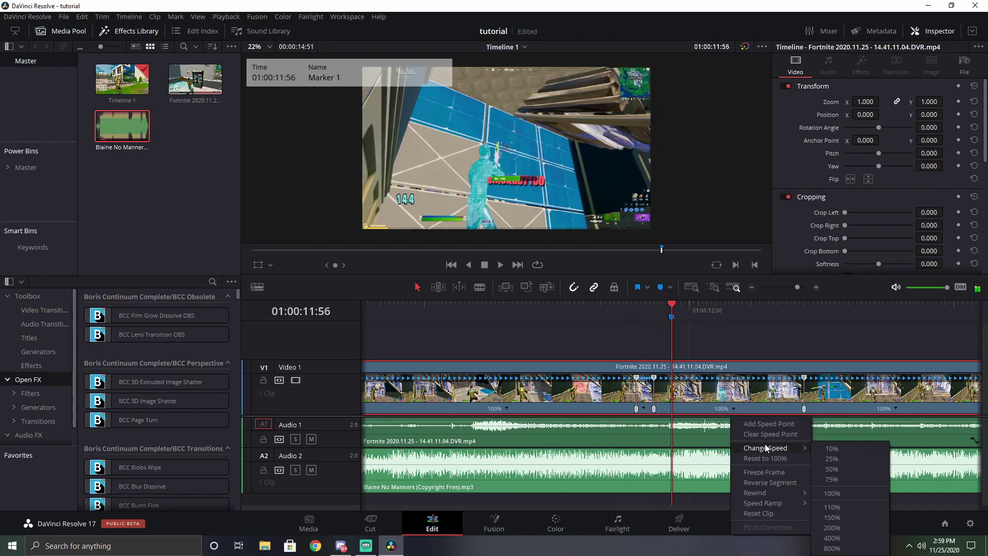
pyautogui.click(832, 469)
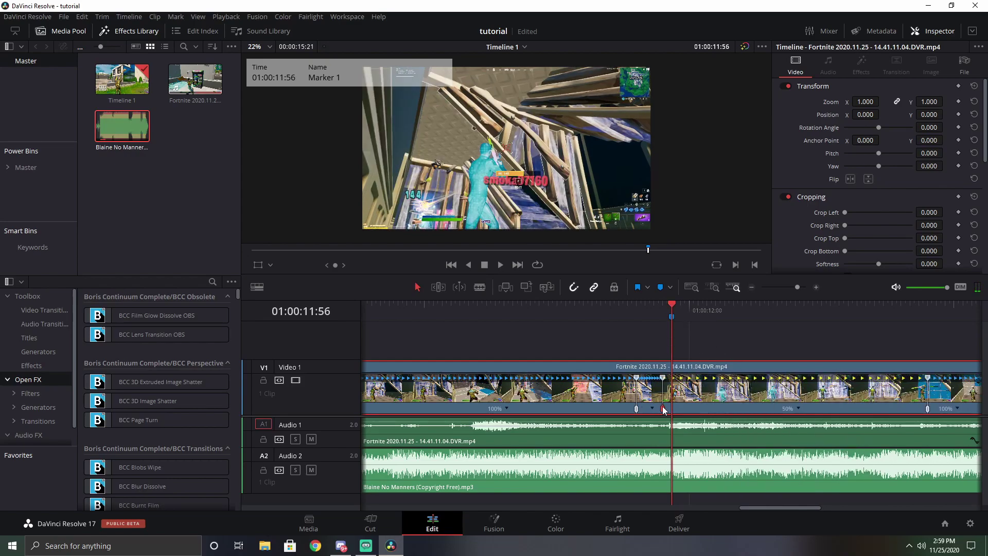
# Step: Play the speed-ramped section around the blue marker, starting from 01:00:11:02
pyautogui.moveTo(672, 315); pyautogui.dragTo(540, 311)
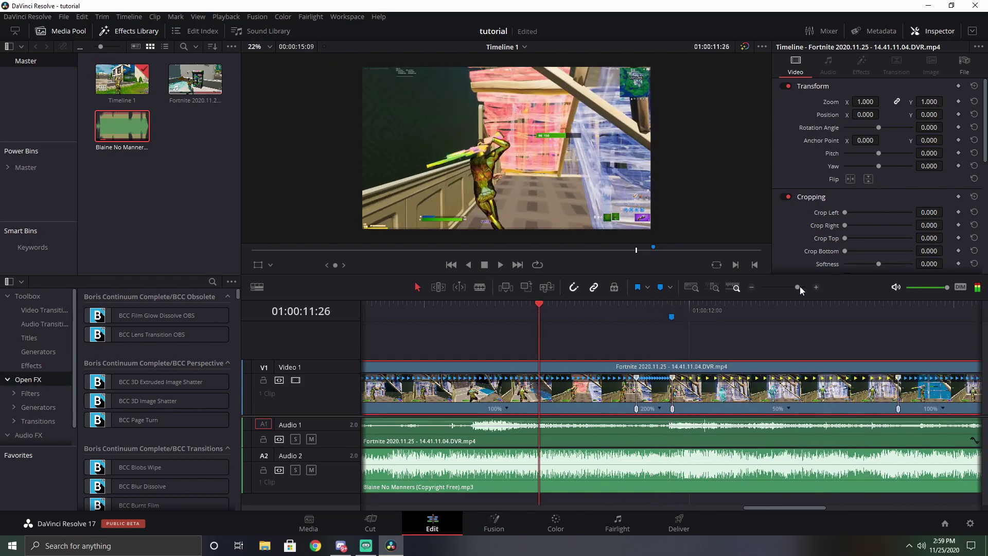
pyautogui.moveTo(797, 286); pyautogui.dragTo(790, 287)
pyautogui.press('j')
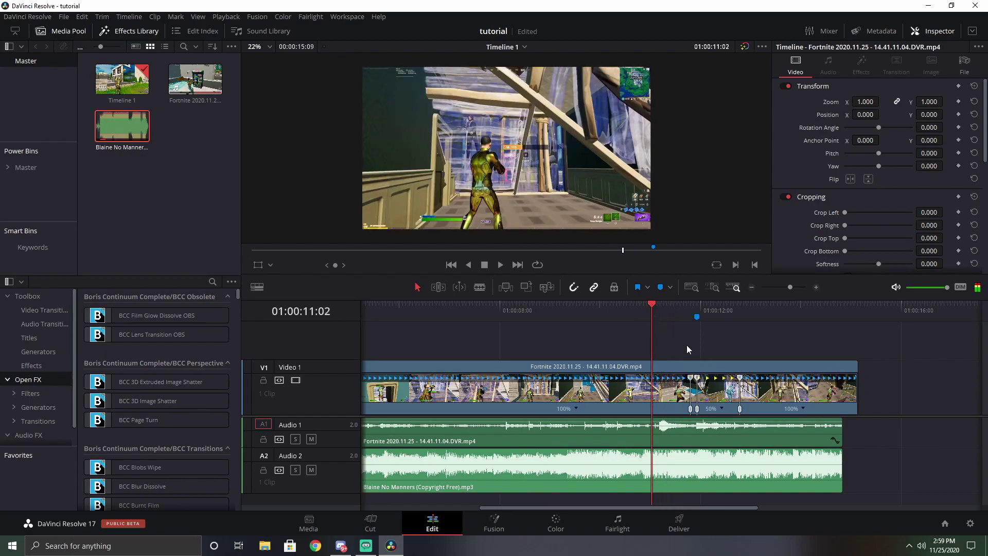
pyautogui.press('l')
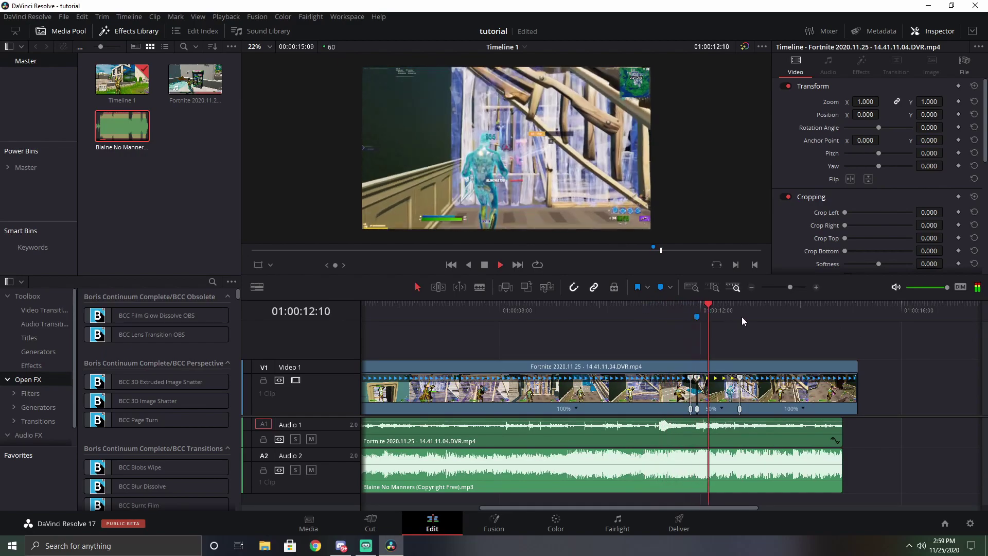
# Step: Replay the speed ramp, trim the Fortnite video's end to the music's end at 01:00:14:51, and close its retime controls
pyautogui.click(639, 329)
pyautogui.press('l')
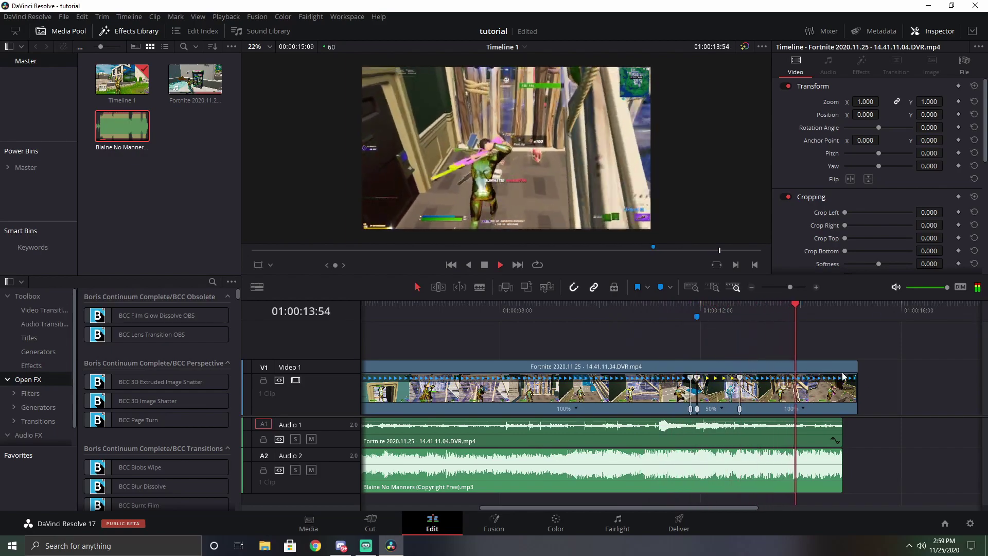
pyautogui.press('space')
pyautogui.moveTo(857, 384); pyautogui.dragTo(843, 381)
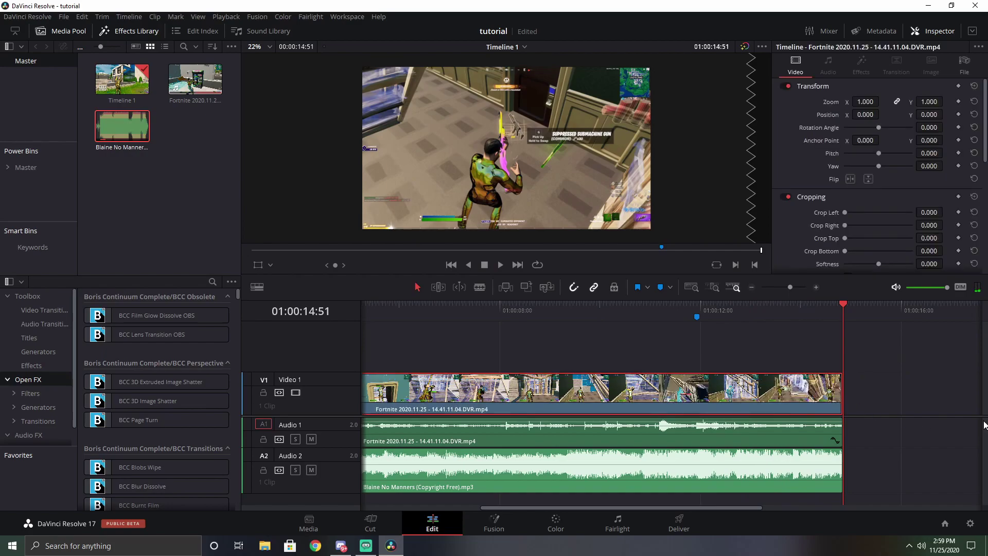
# Step: Open the Fortnite video clip on the Fusion page with the playhead at the blue marker
pyautogui.moveTo(848, 307)
pyautogui.mouseDown()
pyautogui.moveTo(673, 304)
pyautogui.moveTo(710, 309)
pyautogui.mouseUp()
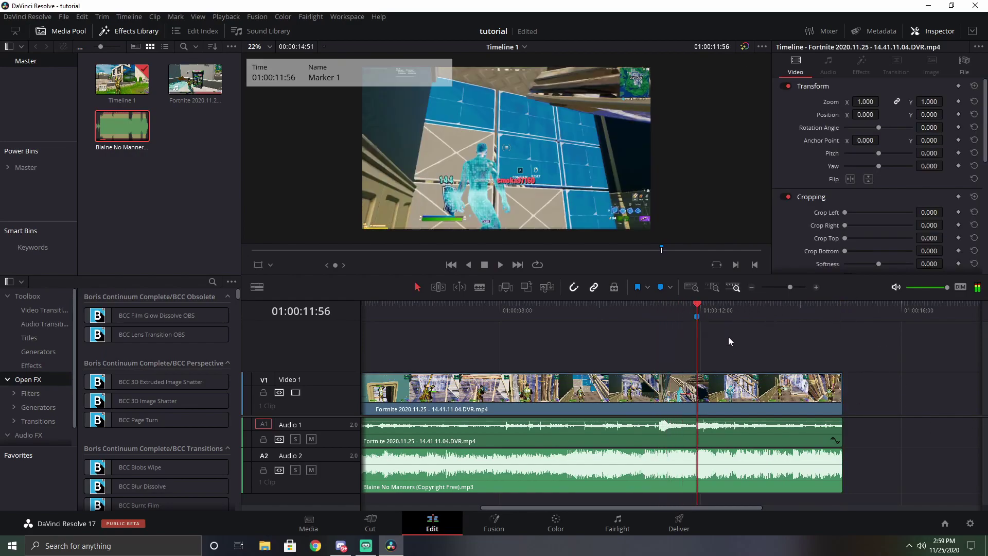
pyautogui.click(722, 375)
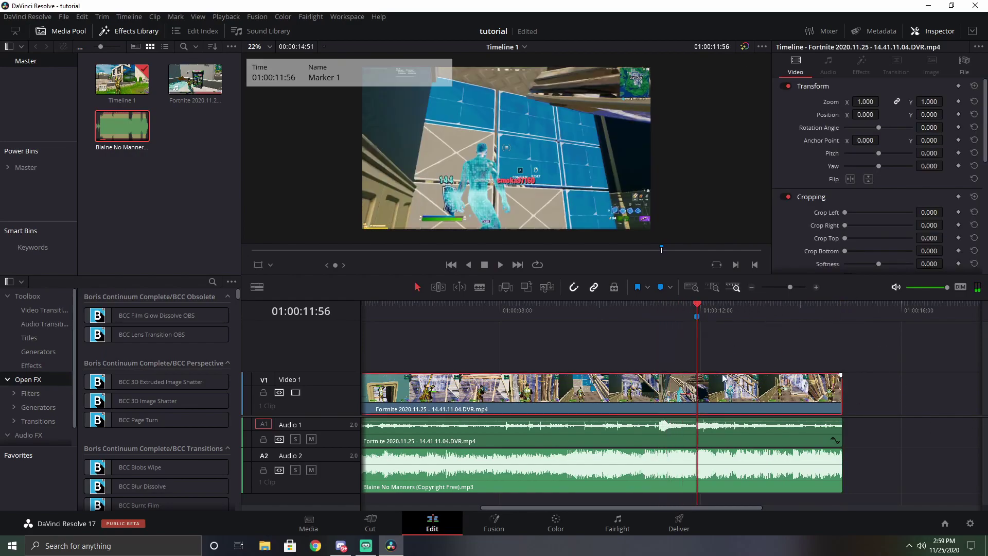
pyautogui.click(498, 528)
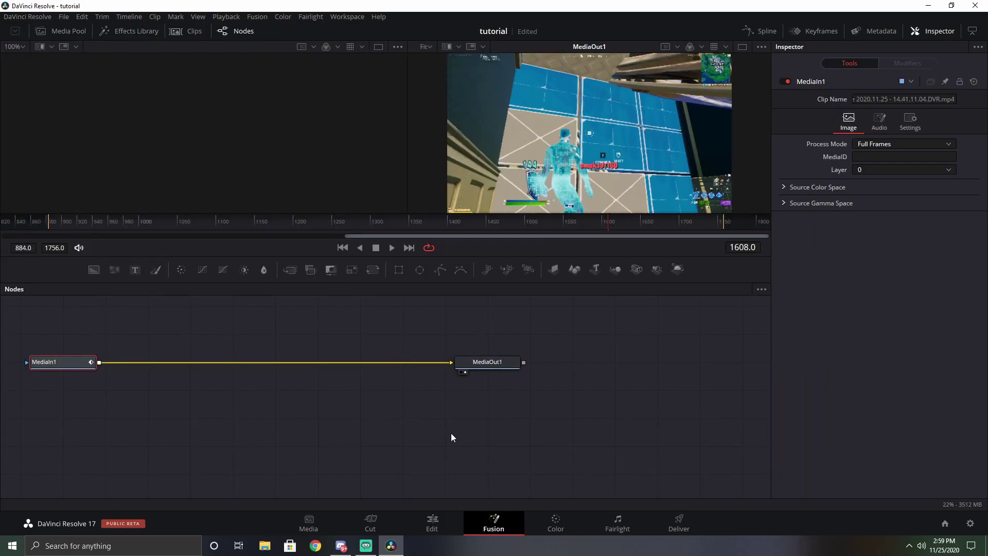
# Step: Add a Blur node to the Fusion composition, connected between MediaIn1 and MediaOut1
pyautogui.hotkey('shift', 'space')
pyautogui.rightClick(476, 109)
pyautogui.click(473, 106)
pyautogui.moveTo(488, 109); pyautogui.dragTo(502, 123)
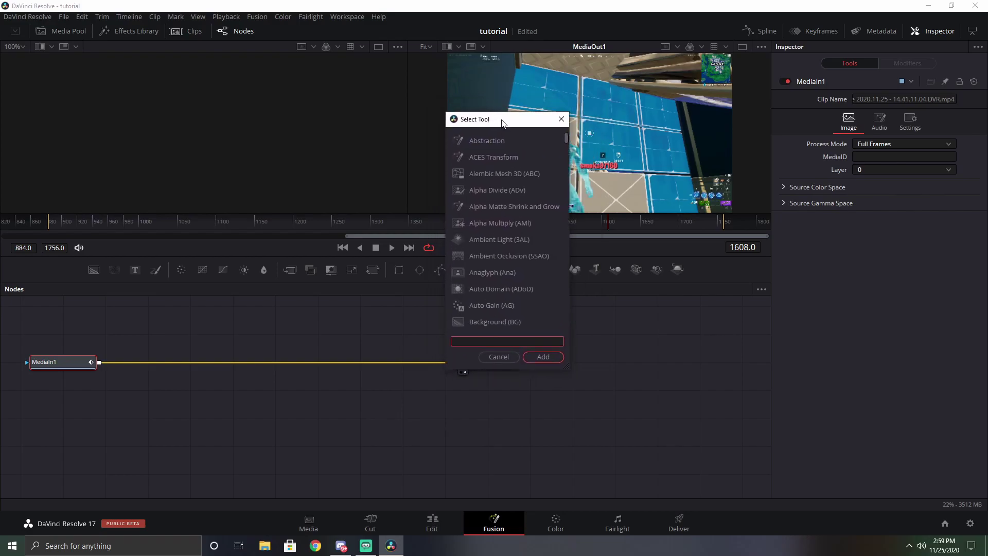
pyautogui.write('blur')
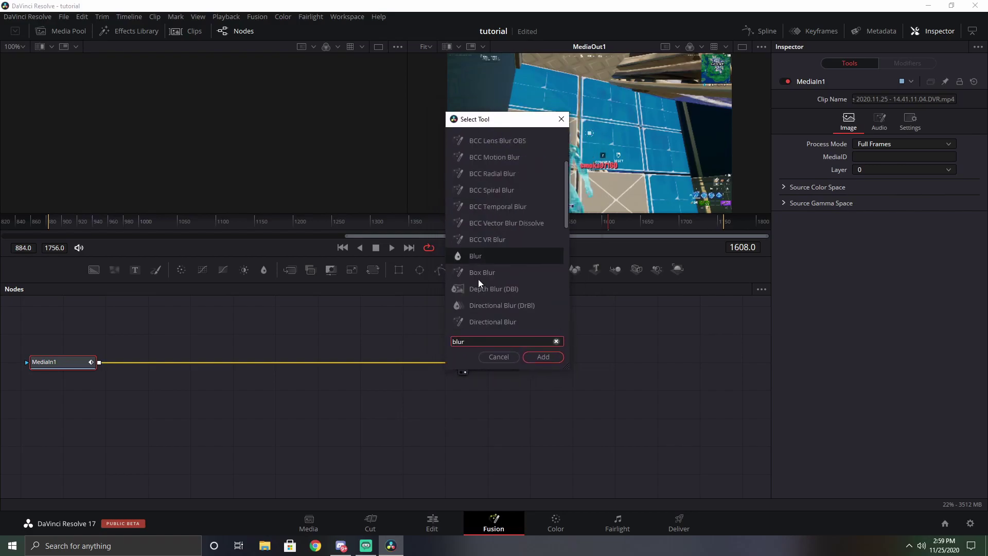
pyautogui.click(543, 404)
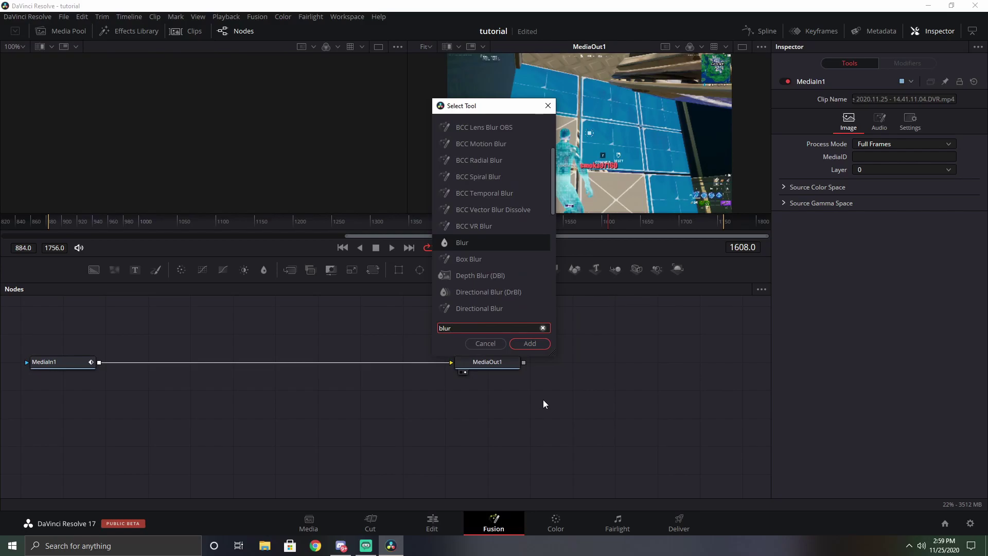
pyautogui.click(455, 243)
pyautogui.click(530, 340)
pyautogui.moveTo(667, 399); pyautogui.dragTo(297, 365)
# Step: Park the edit timeline's playhead on the blue marker, and keyframe the blur's Blend at 1.0 there in Fusion
pyautogui.hotkey('shift', '4')
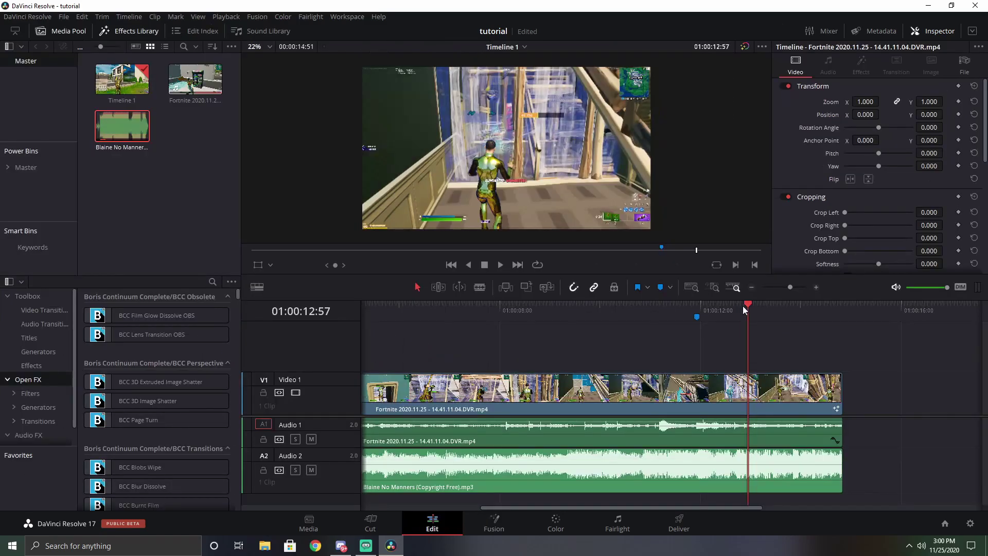
pyautogui.moveTo(753, 303); pyautogui.dragTo(697, 309)
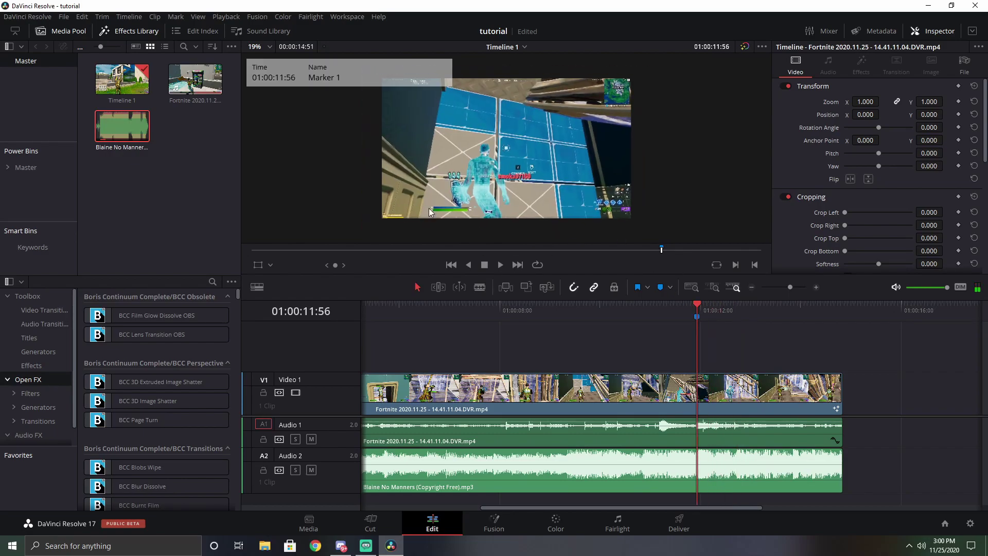
pyautogui.hotkey('shift', '5')
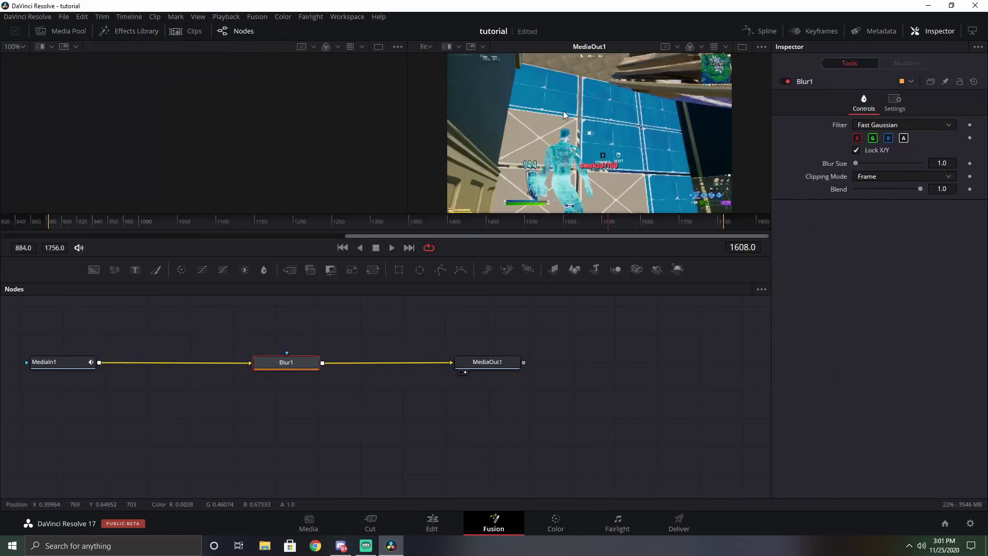
pyautogui.click(970, 189)
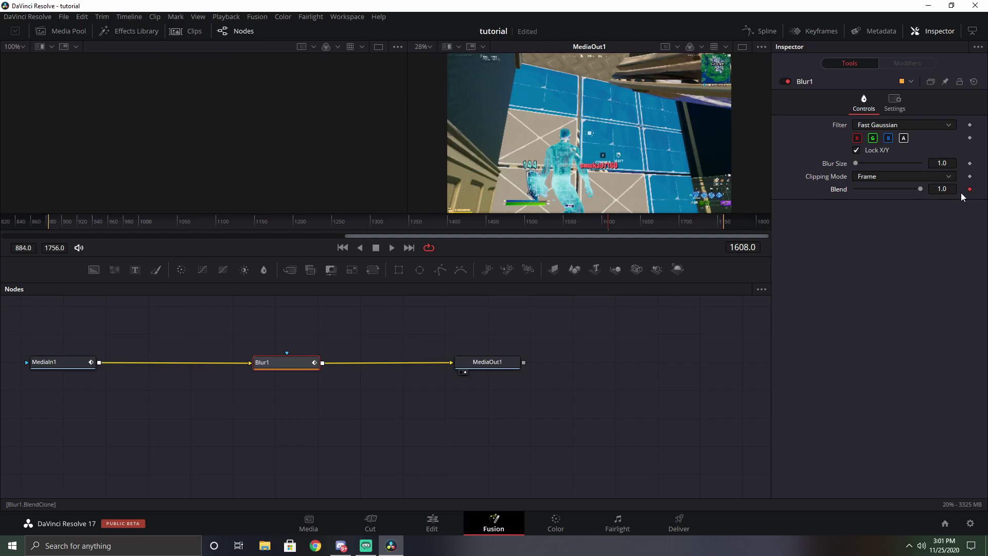
# Step: Add Blend keyframes to the blur at frames 1605 and 1615, on either side of the marker frame
pyautogui.press('Left')
pyautogui.press('Left')
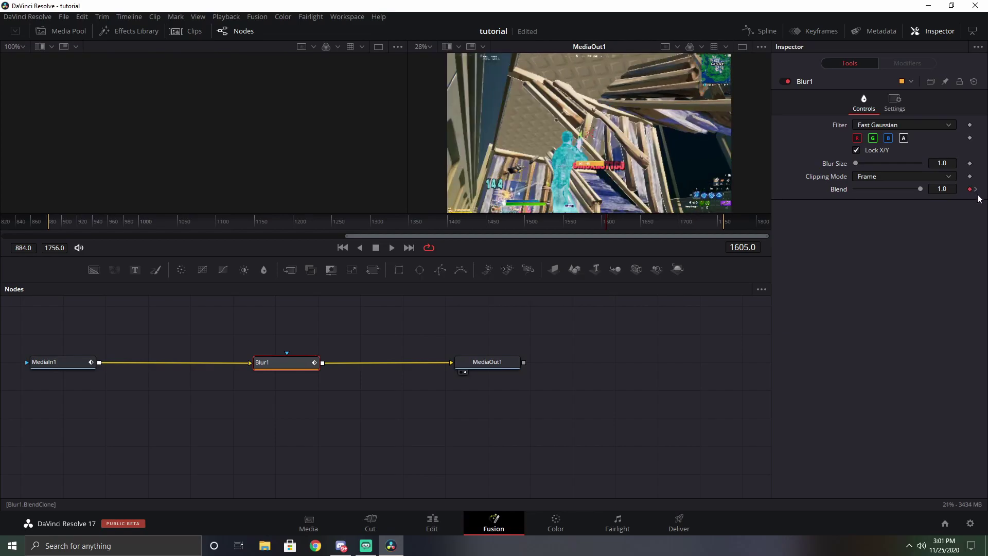
pyautogui.press('Right')
pyautogui.press('Right')
pyautogui.press('Right')
pyautogui.press('Right')
pyautogui.press('Right')
pyautogui.press('Right')
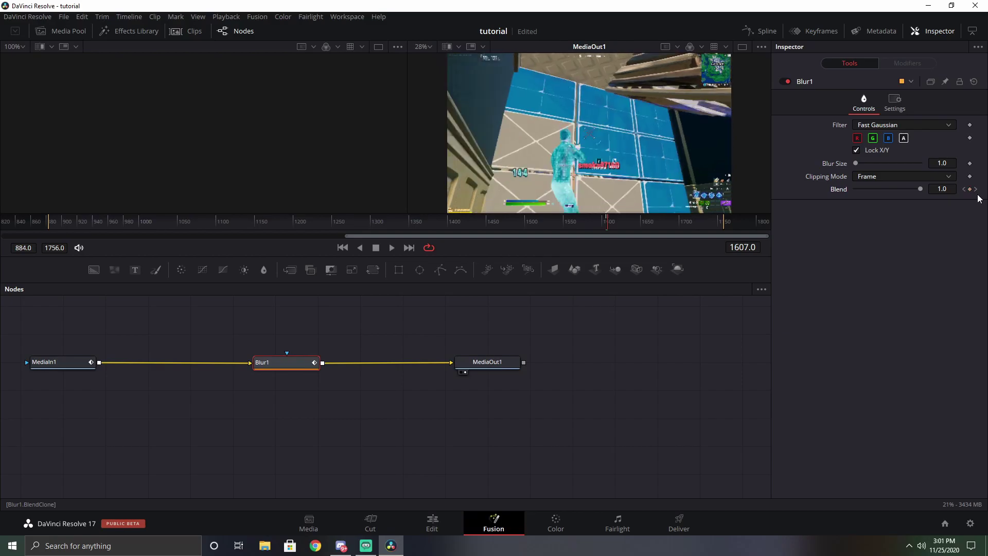
pyautogui.press('Right')
pyautogui.press('Right')
pyautogui.press('Right')
pyautogui.press('Right')
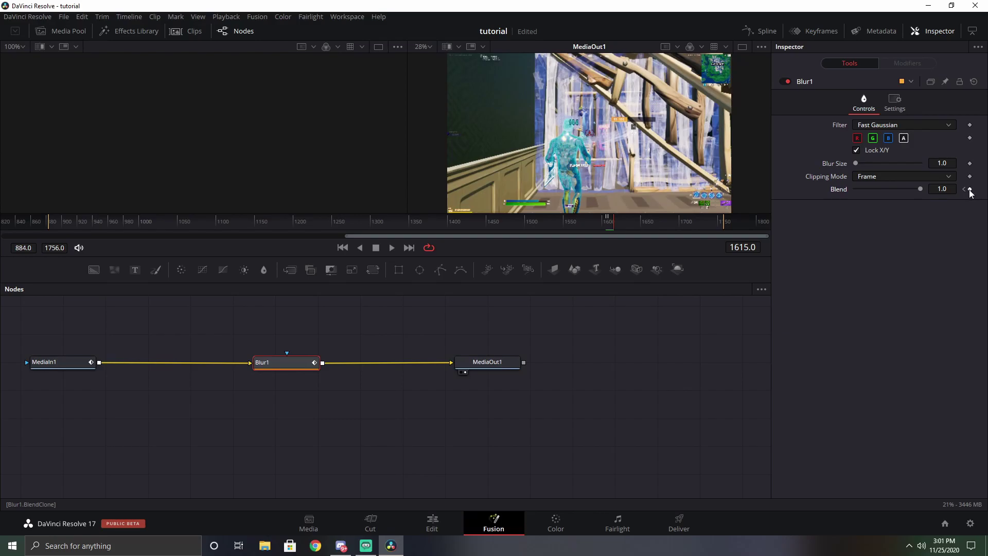
# Step: Set Blend to 0.0 on the keyframes at frames 1605 and 1615, and raise the Blur Size to about 6.3
pyautogui.moveTo(904, 190); pyautogui.dragTo(839, 190)
pyautogui.click(965, 189)
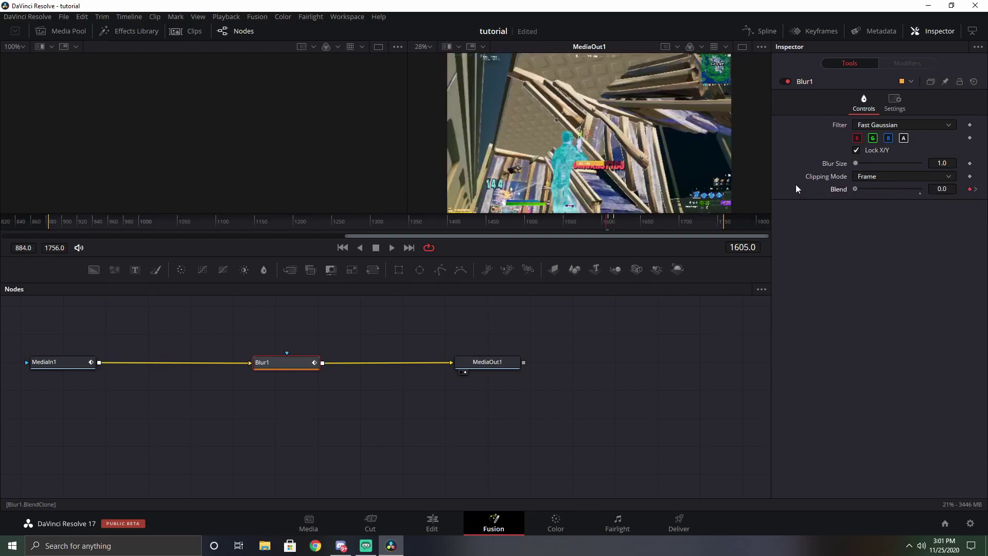
pyautogui.click(974, 189)
pyautogui.moveTo(856, 163); pyautogui.dragTo(861, 165)
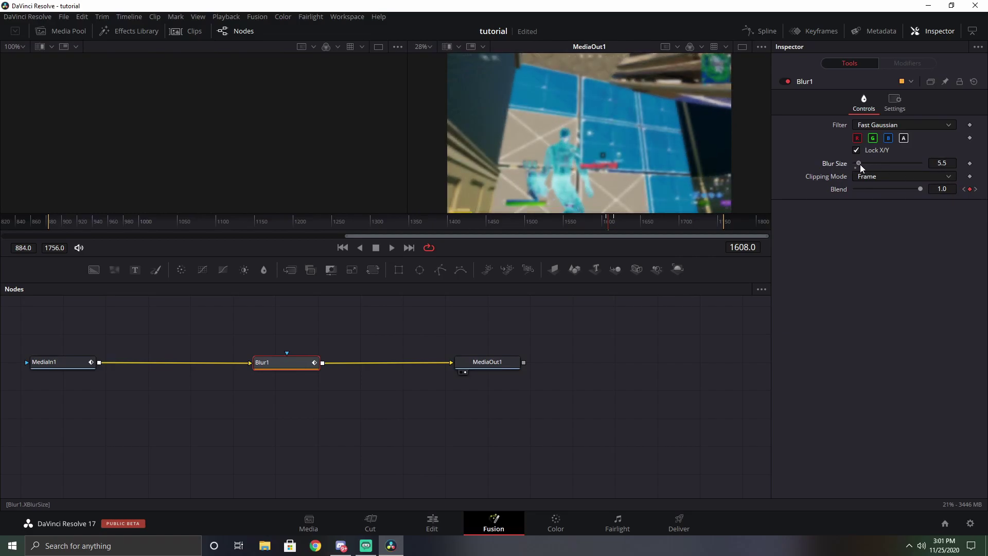
# Step: Play the blurred beat drop twice on the edit timeline, and return the playhead to the blue marker
pyautogui.click(433, 521)
pyautogui.moveTo(690, 310); pyautogui.dragTo(631, 306)
pyautogui.press('space')
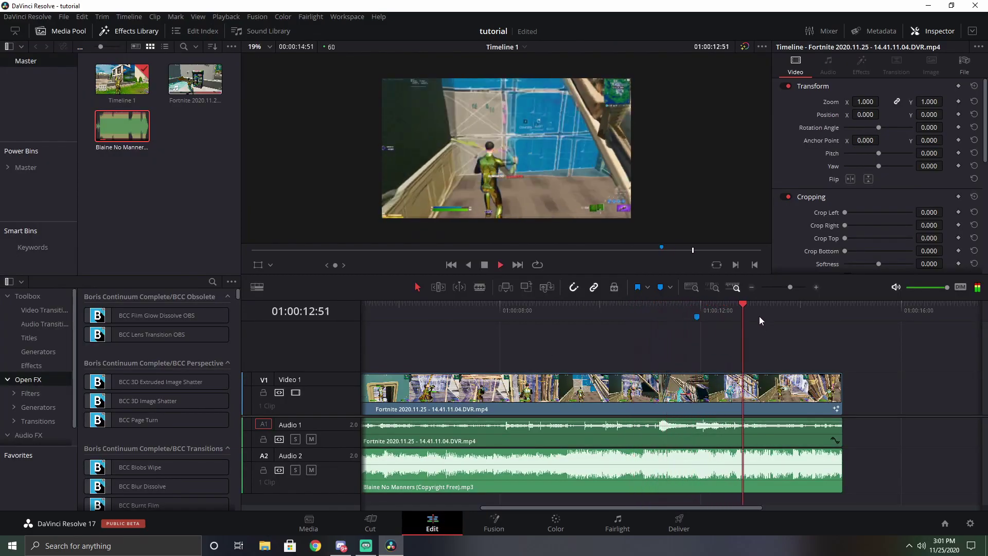
pyautogui.moveTo(787, 307); pyautogui.dragTo(665, 309)
pyautogui.press('space')
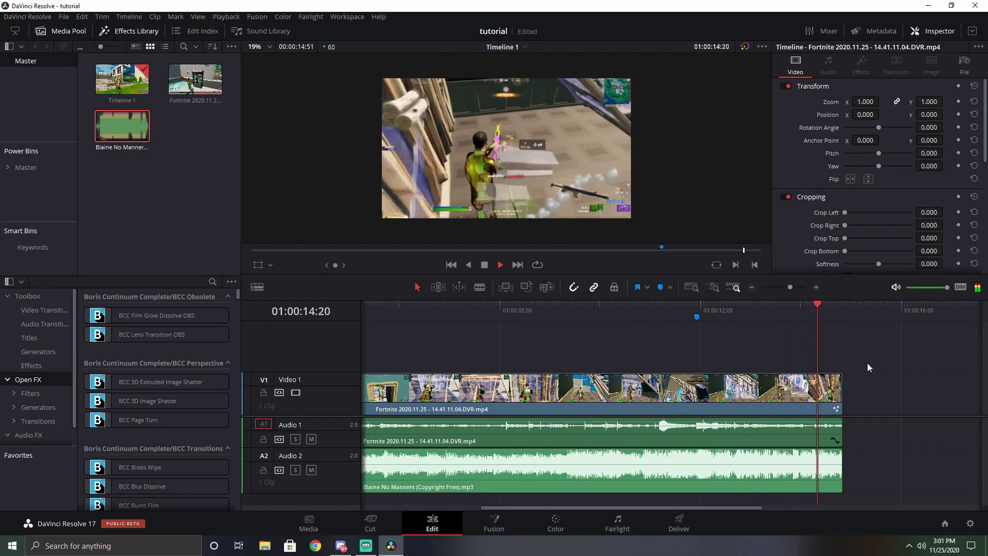
pyautogui.moveTo(840, 320)
pyautogui.mouseDown()
pyautogui.moveTo(826, 310)
pyautogui.moveTo(697, 318)
pyautogui.mouseUp()
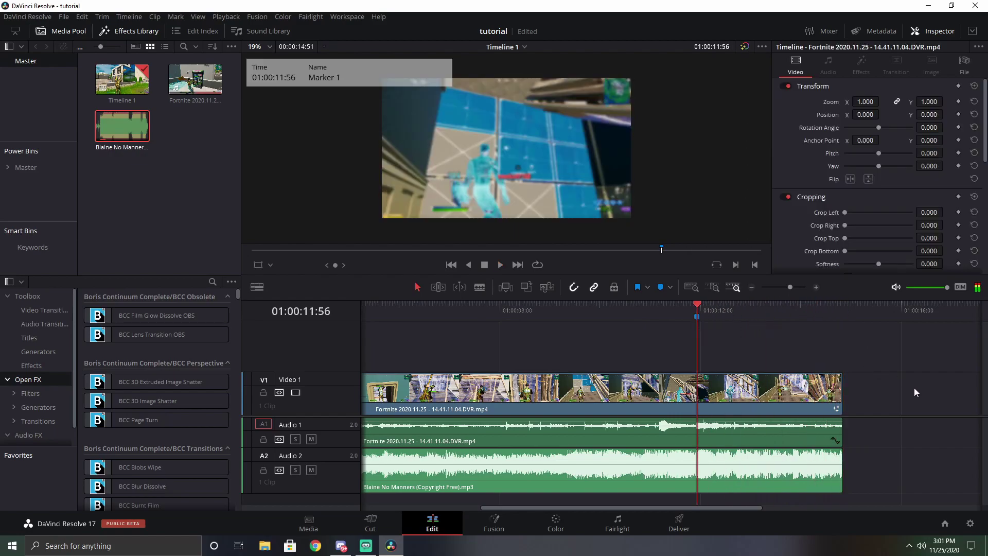
# Step: Add fade-outs of about one second to the ends of the video, the gameplay audio and the music
pyautogui.moveTo(840, 375); pyautogui.dragTo(789, 375)
pyautogui.moveTo(841, 420); pyautogui.dragTo(791, 420)
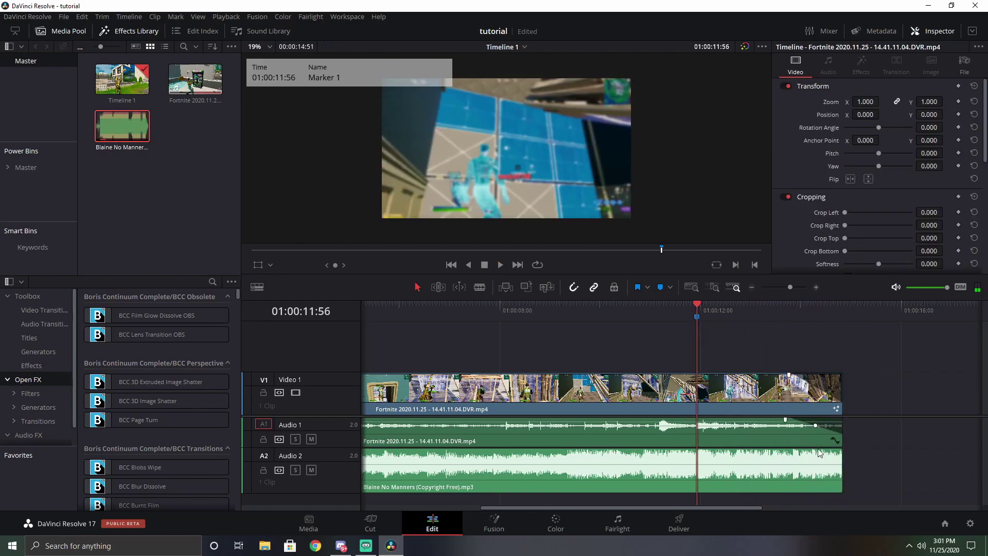
pyautogui.moveTo(838, 453); pyautogui.dragTo(789, 452)
pyautogui.moveTo(699, 308)
pyautogui.mouseDown()
pyautogui.moveTo(784, 308)
pyautogui.moveTo(697, 308)
pyautogui.mouseUp()
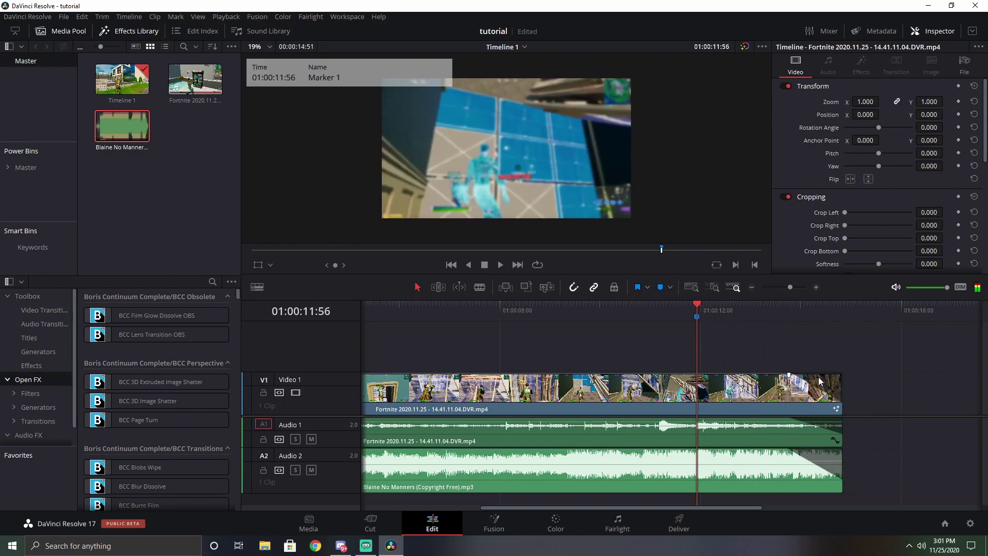
# Step: Reopen the Fortnite video clip in Fusion at the marker and move the Blur node closer to MediaOut1
pyautogui.click(770, 377)
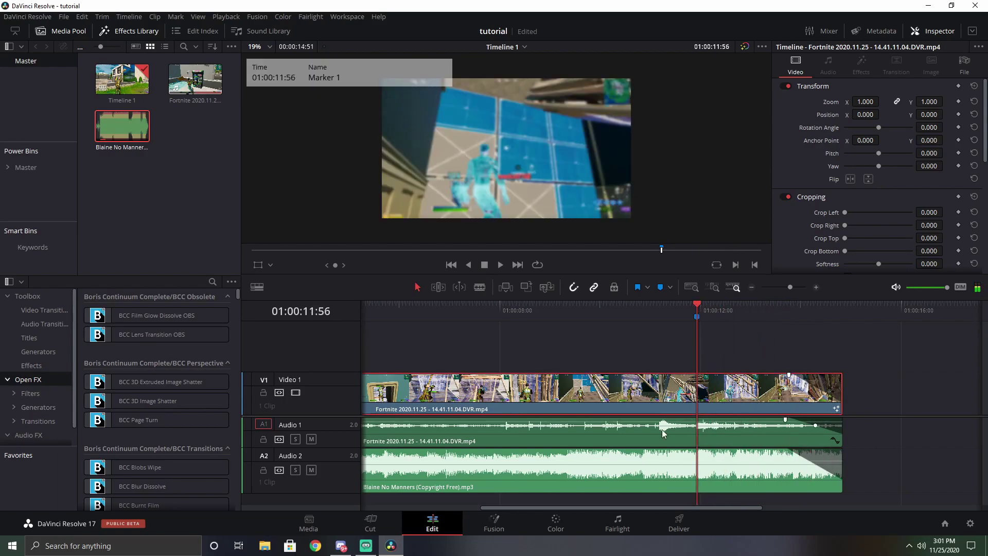
pyautogui.click(520, 515)
pyautogui.moveTo(388, 363); pyautogui.dragTo(373, 364)
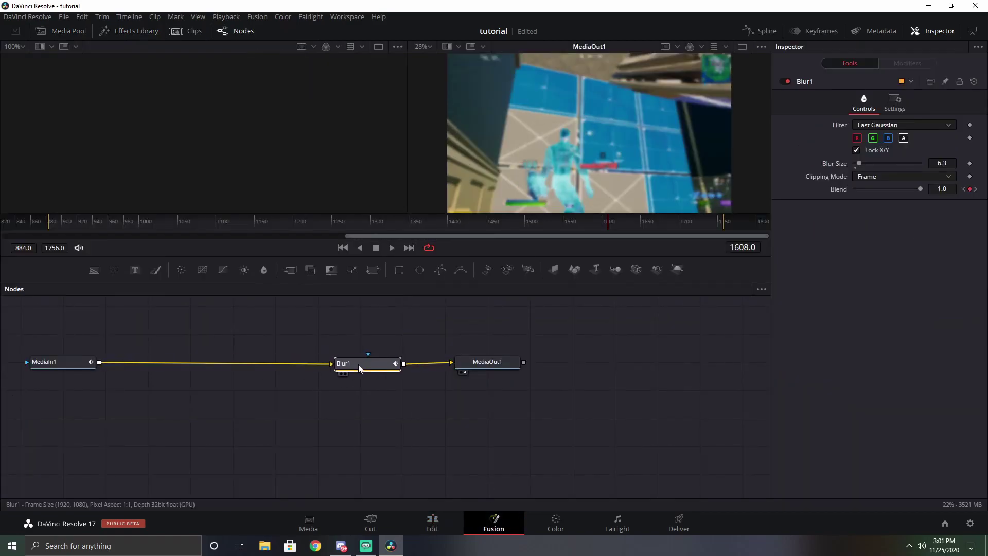
pyautogui.click(476, 467)
# Step: Insert an S_Glow node between MediaIn1 and the Blur node, and save the project
pyautogui.hotkey('shift', 'space')
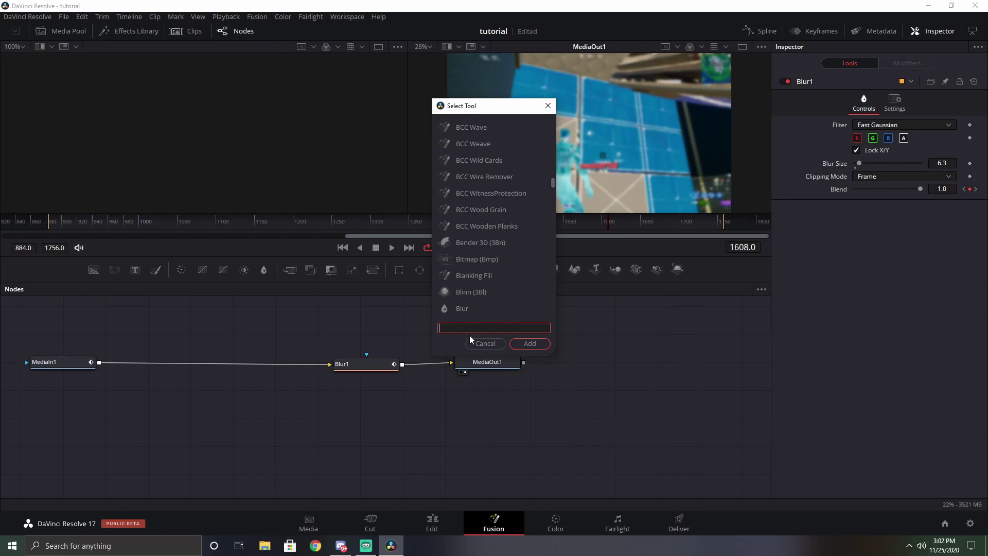
pyautogui.write('s_glow')
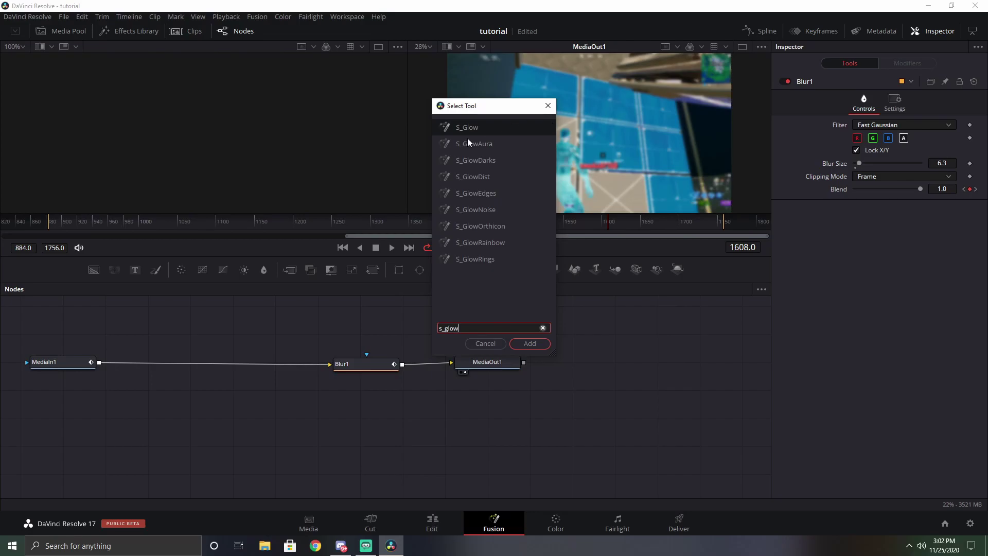
pyautogui.click(464, 126)
pyautogui.click(517, 344)
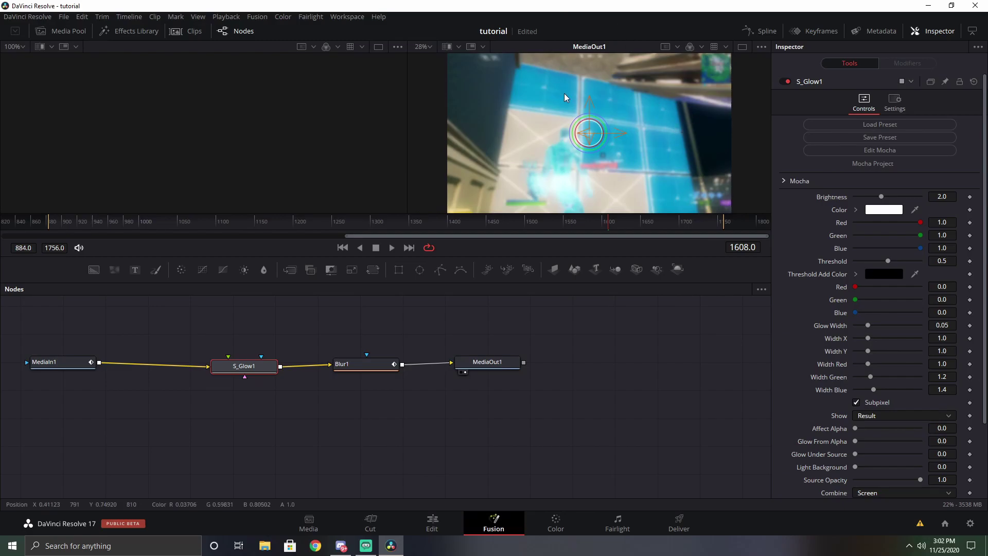
pyautogui.click(671, 386)
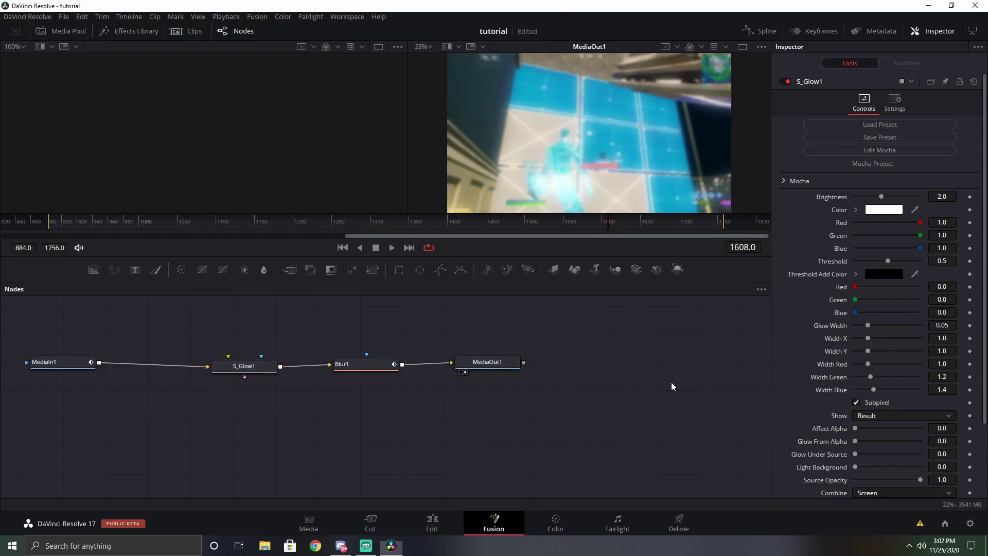
pyautogui.hotkey('ctrl', 's')
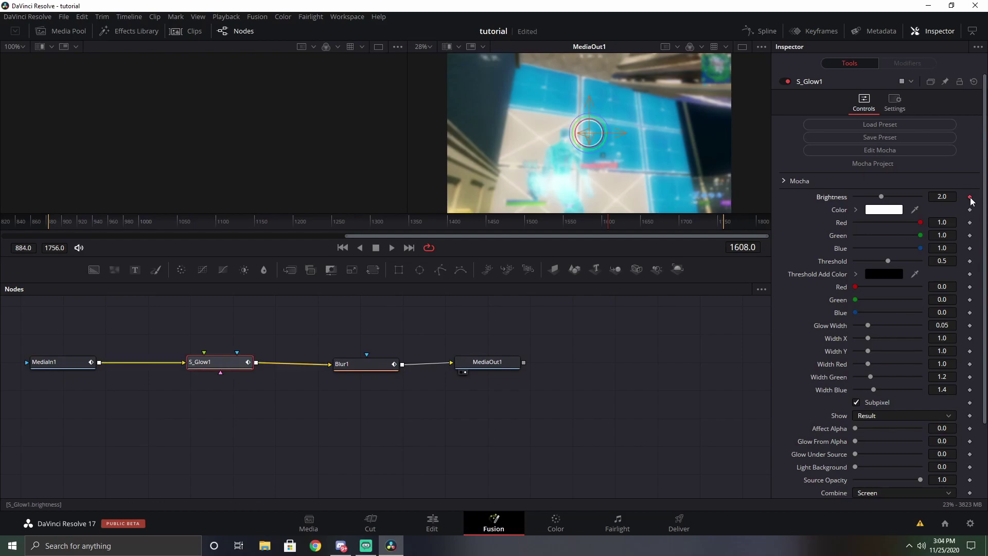
# Step: Keyframe the glow's Brightness before and after the marker, at frames 1605 and 1678
pyautogui.press('Left')
pyautogui.press('Left')
pyautogui.press('Left')
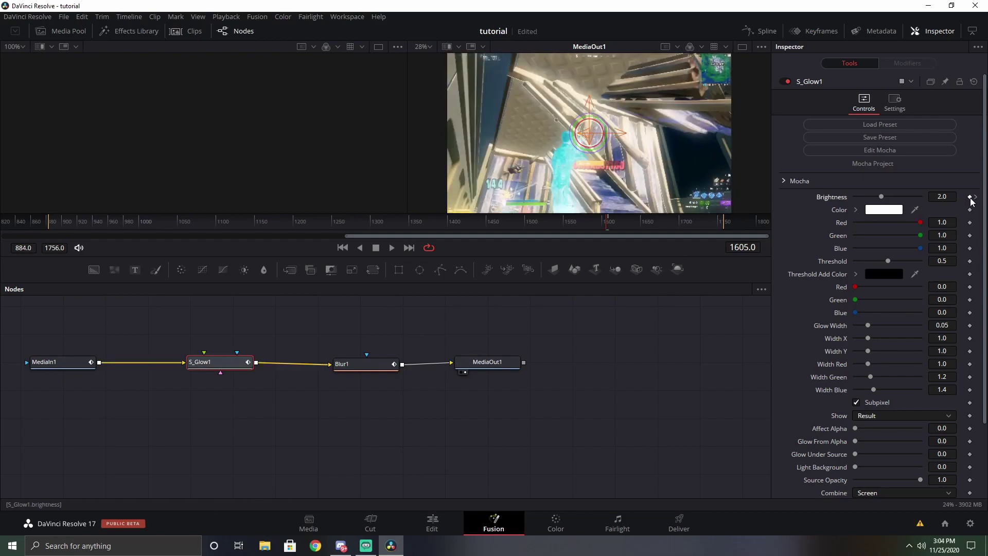
pyautogui.click(969, 196)
pyautogui.press('space')
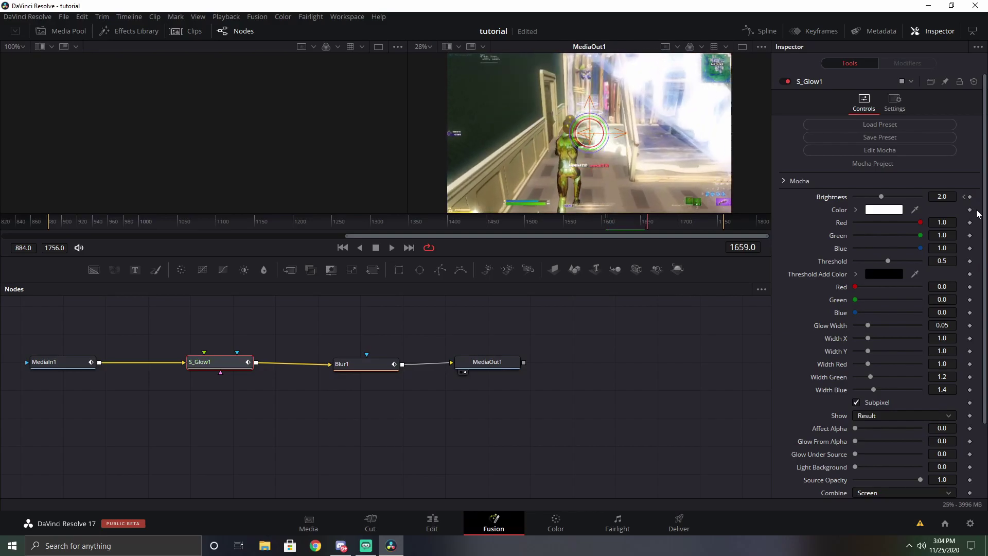
pyautogui.click(970, 197)
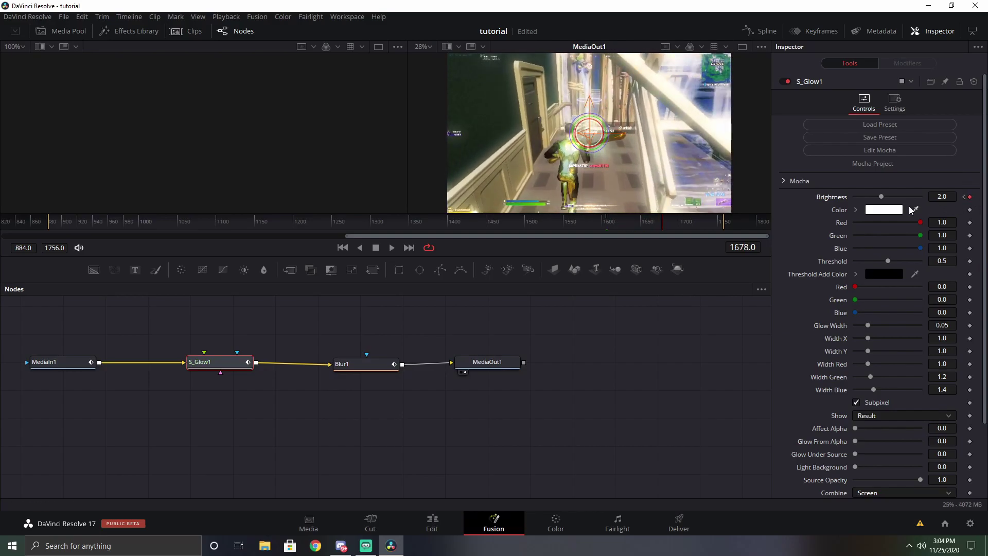
# Step: Change the glow's color to purple with red 0.803921, green 0.203921 and blue 1.0, and slightly lower its Threshold
pyautogui.click(965, 198)
pyautogui.click(975, 197)
pyautogui.click(883, 209)
pyautogui.click(495, 196)
pyautogui.moveTo(496, 196); pyautogui.dragTo(501, 196)
pyautogui.click(621, 371)
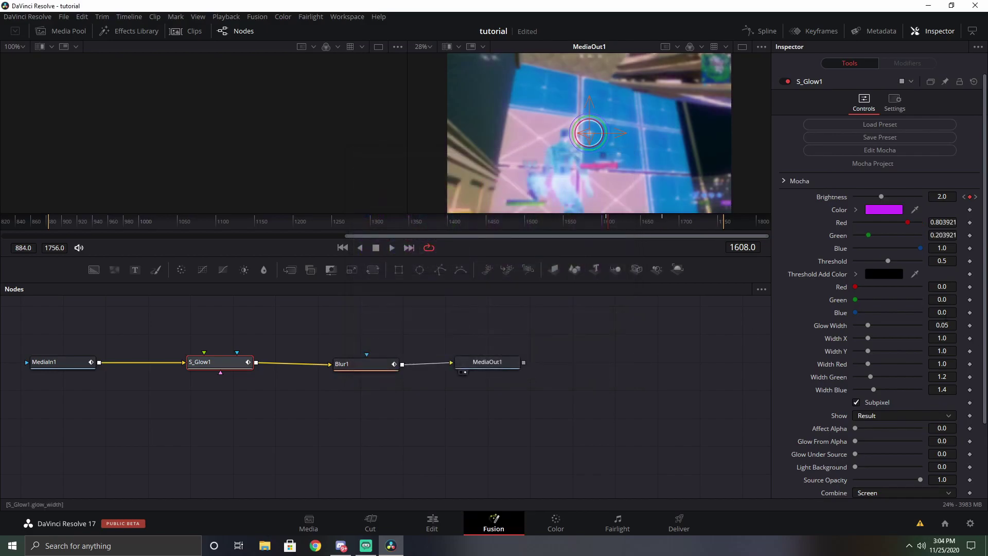
pyautogui.moveTo(888, 260); pyautogui.dragTo(885, 260)
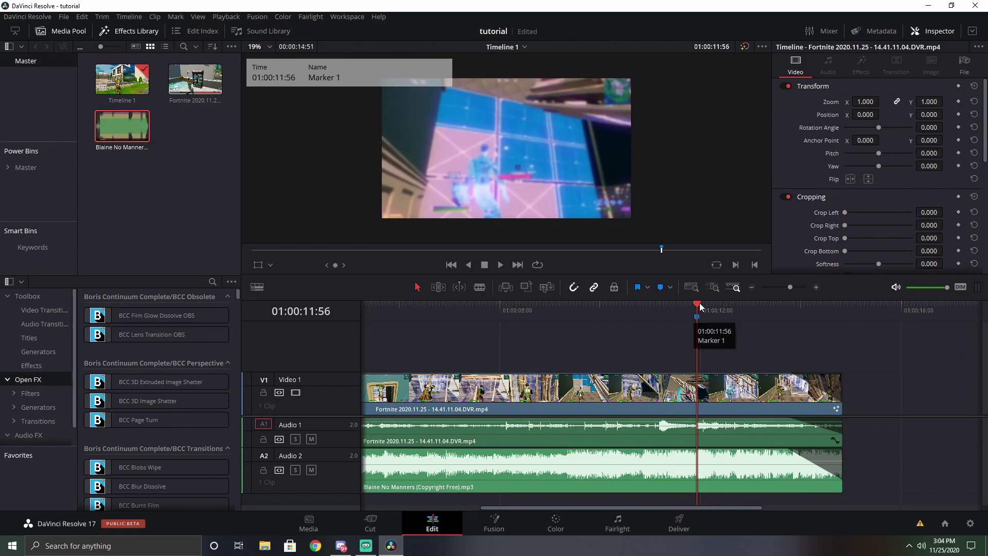
# Step: Play the section around the blue marker on the edit timeline to review the purple glow, blur and closing fades
pyautogui.press('j')
pyautogui.press('j')
pyautogui.press('l')
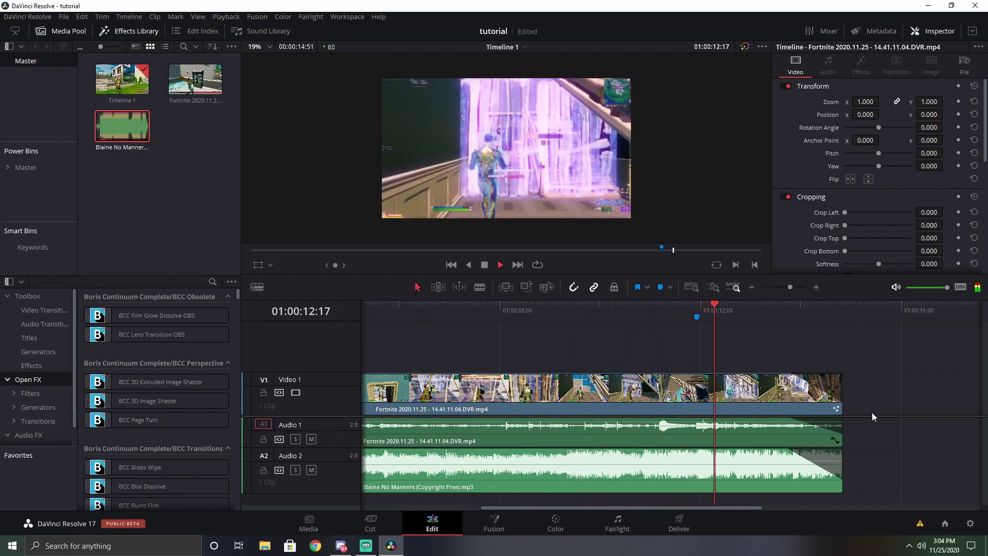
pyautogui.scroll(1, 598, 182)
pyautogui.scroll(1, 597, 180)
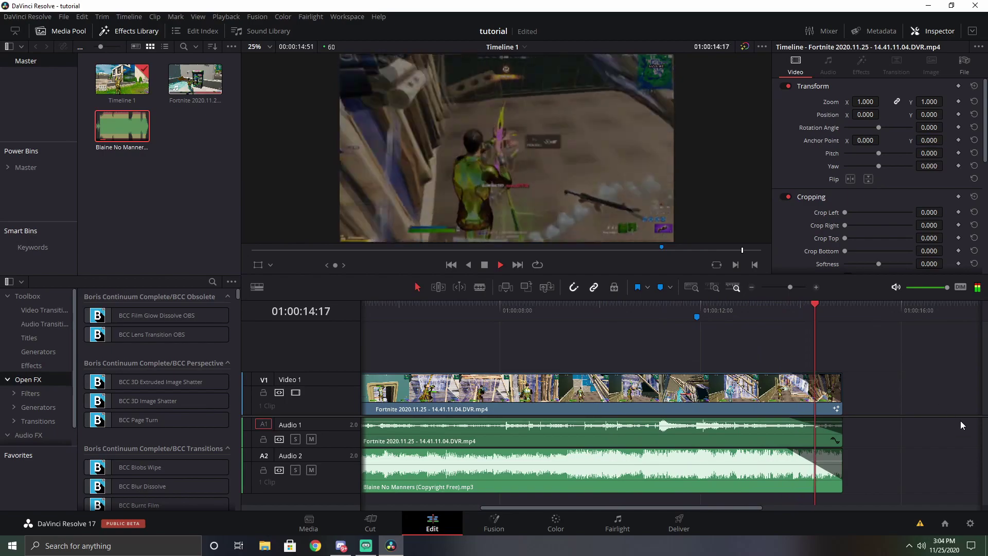
pyautogui.moveTo(839, 307); pyautogui.dragTo(672, 313)
pyautogui.press('space')
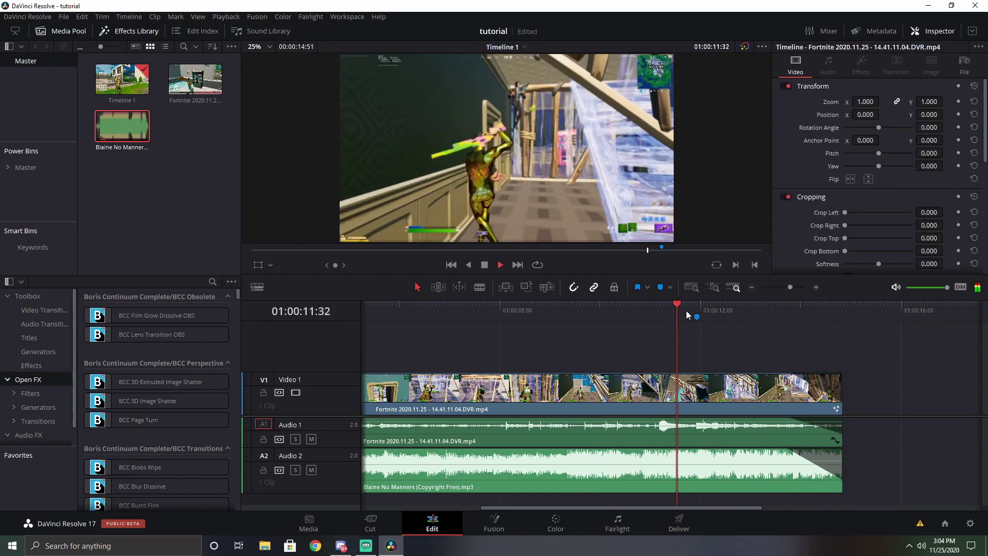
pyautogui.click(600, 307)
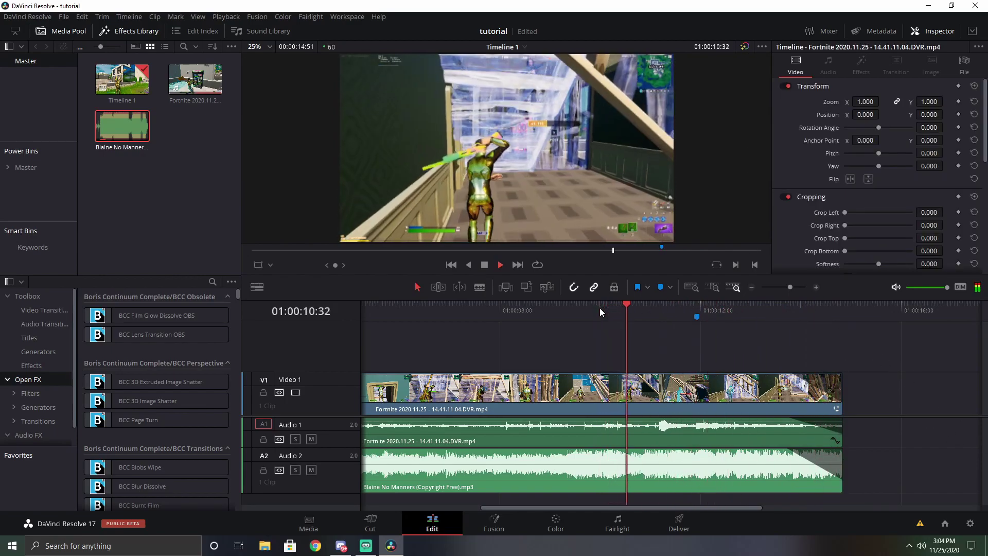
# Step: Fit the whole edit in the timeline, return the playhead to 01:00:00:00, and select the Fortnite video clip
pyautogui.moveTo(701, 313); pyautogui.dragTo(447, 314)
pyautogui.click(792, 287)
pyautogui.moveTo(791, 288); pyautogui.dragTo(784, 288)
pyautogui.moveTo(489, 308); pyautogui.dragTo(359, 314)
pyautogui.click(463, 355)
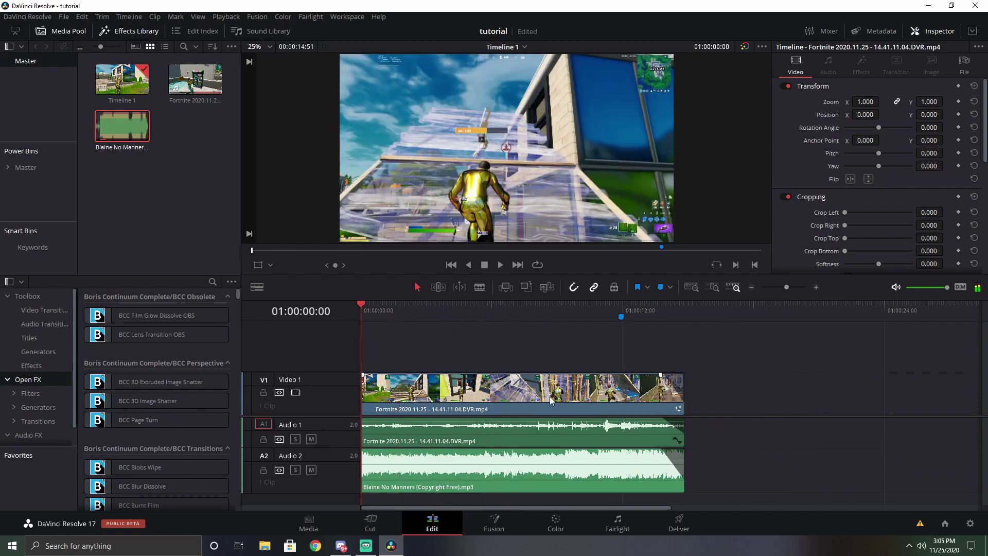
pyautogui.click(556, 399)
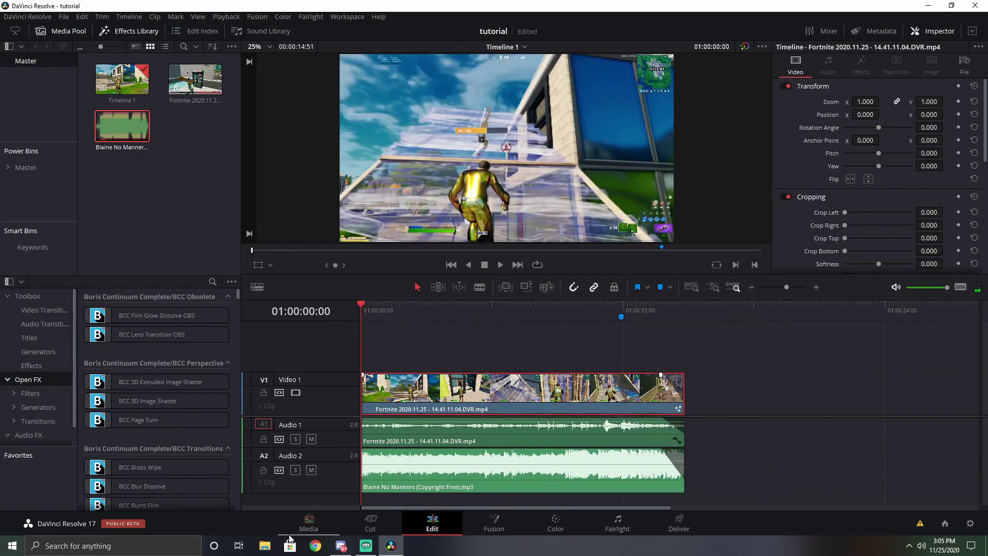
# Step: Find godcc.setting in the Downloads folder and add it to the selected clip's Fusion composition as new nodes
pyautogui.click(264, 547)
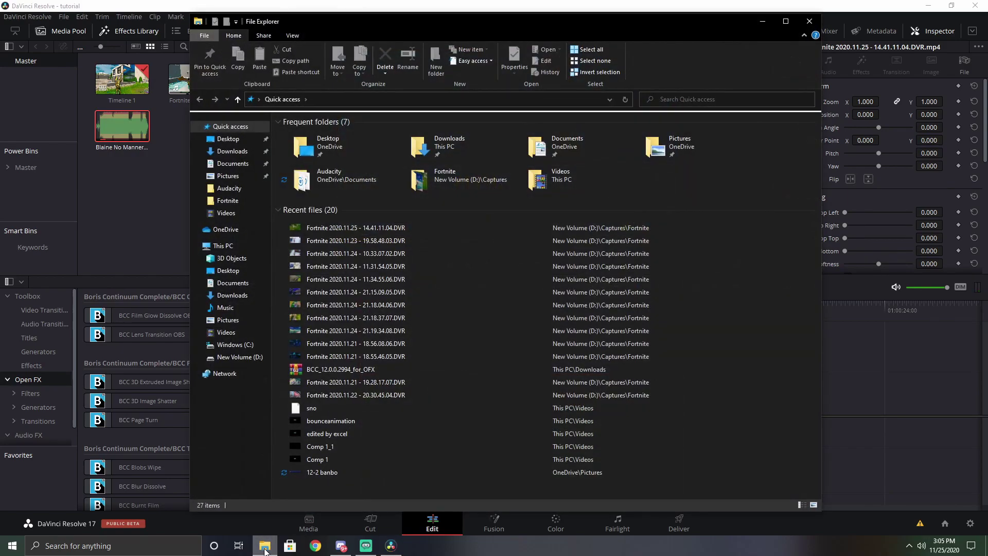
pyautogui.click(232, 151)
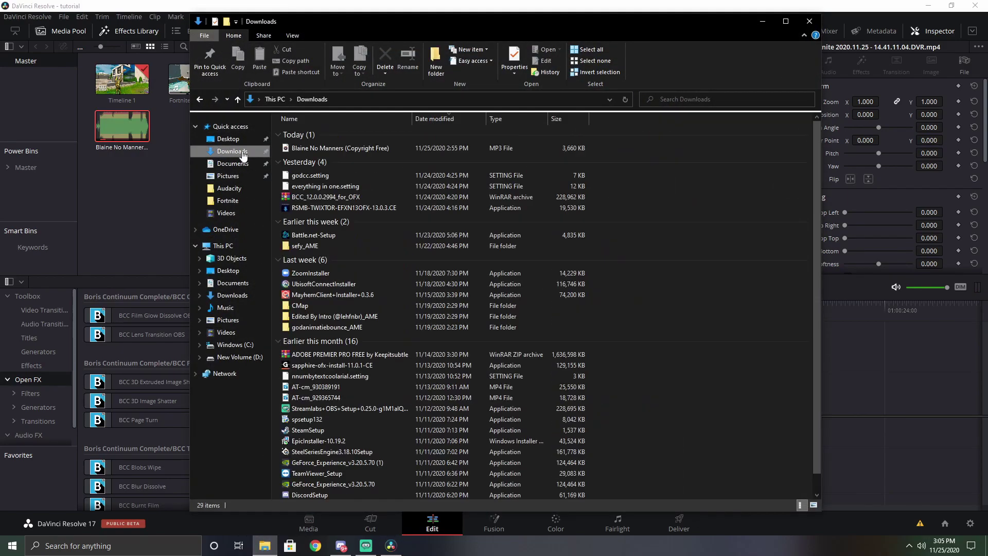
pyautogui.click(316, 175)
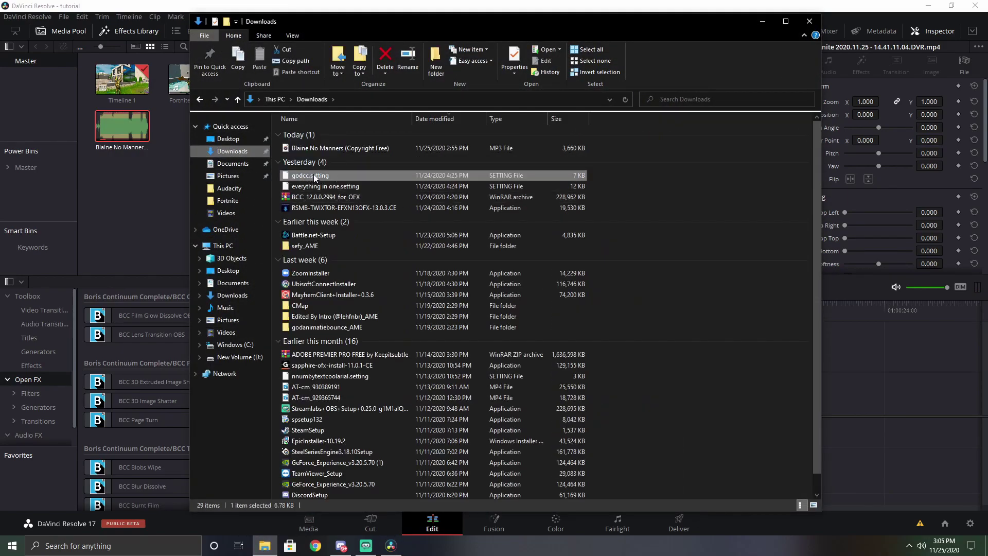
pyautogui.click(763, 21)
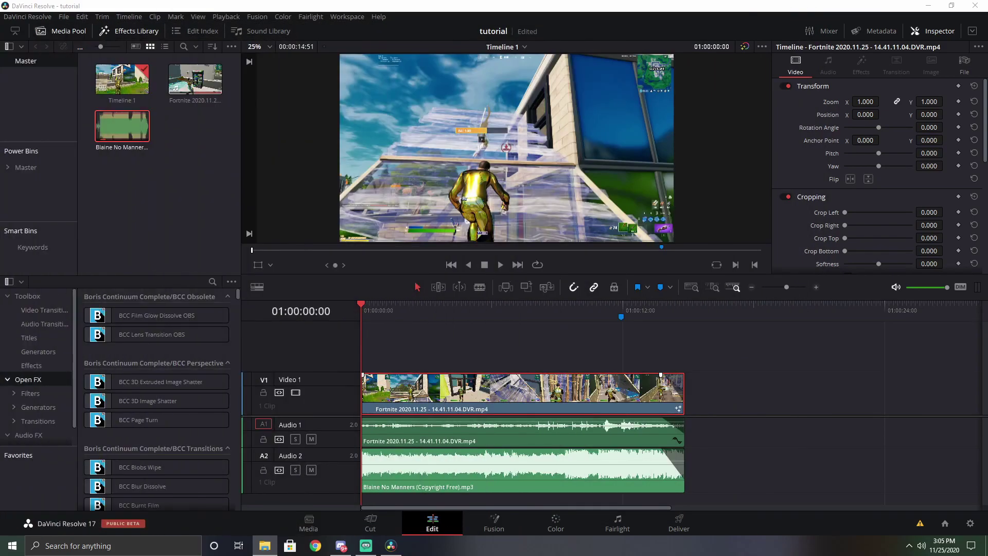
pyautogui.click(493, 522)
pyautogui.click(265, 545)
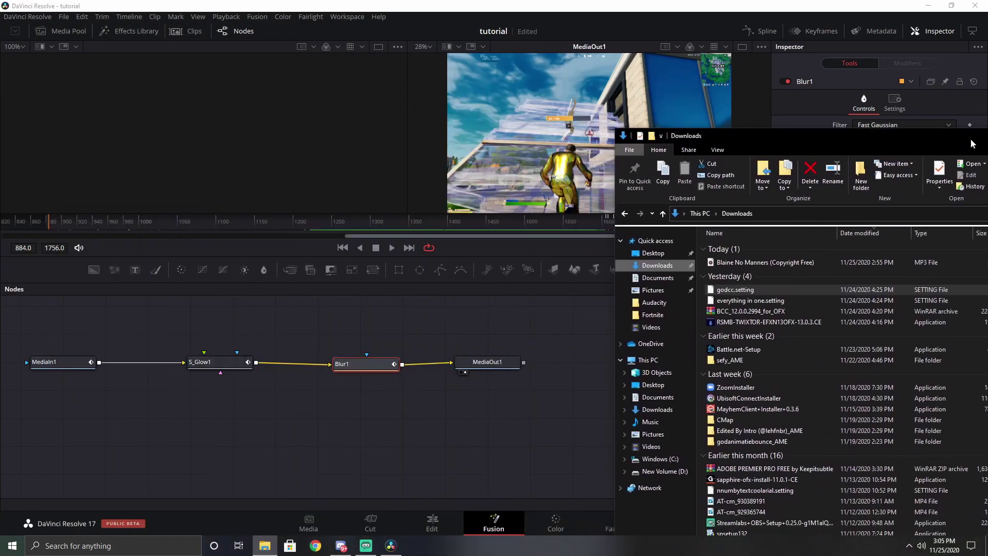
pyautogui.moveTo(728, 276); pyautogui.dragTo(587, 376)
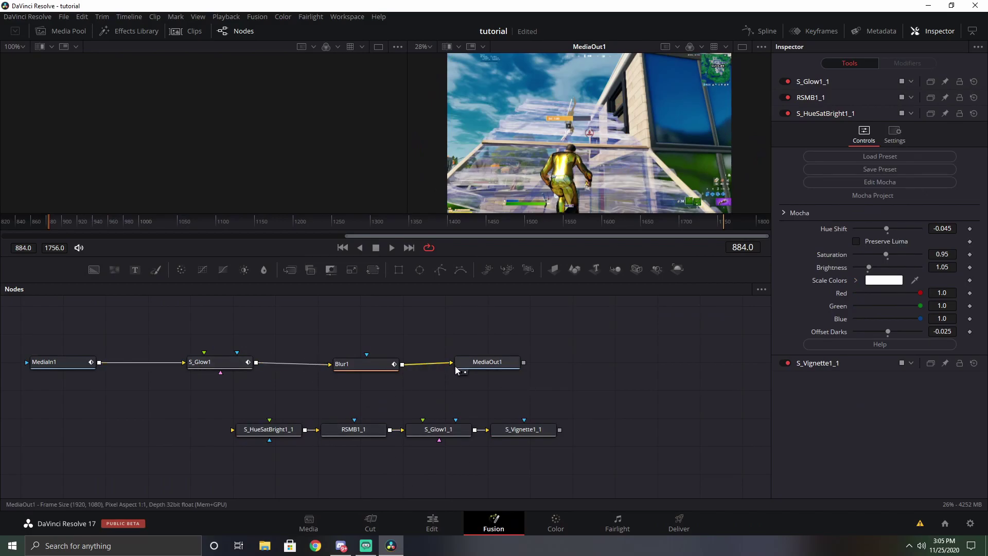
# Step: Rewire the Fusion nodes so the imported S_HueSatBright, RSMB, S_Glow and S_Vignette chain sits between Blur1 and MediaOut1
pyautogui.moveTo(438, 366); pyautogui.dragTo(456, 370)
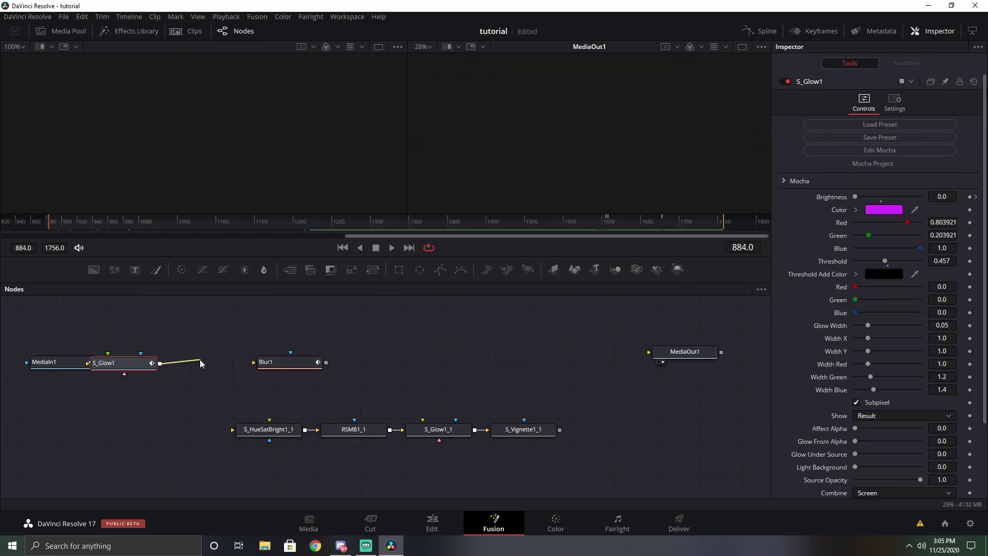
pyautogui.moveTo(148, 367); pyautogui.dragTo(179, 365)
pyautogui.moveTo(301, 362); pyautogui.dragTo(273, 363)
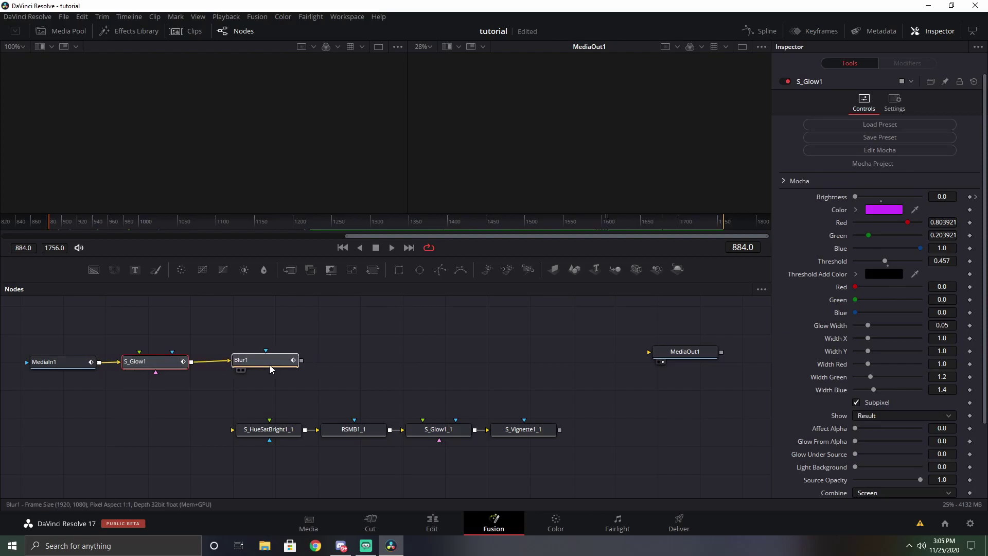
pyautogui.moveTo(268, 429); pyautogui.dragTo(315, 410)
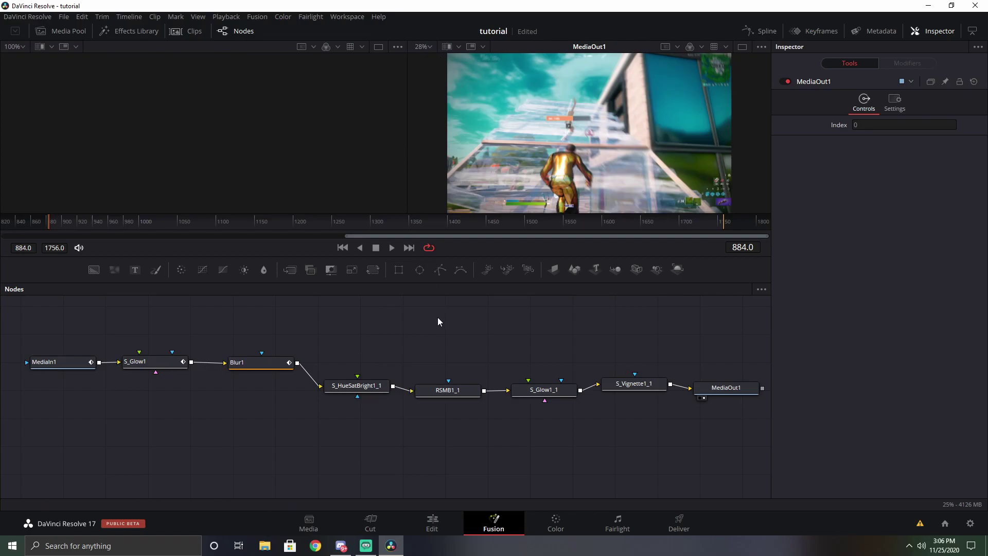
# Step: Play the edit timeline to review the color-corrected clip, and return the playhead to the blue marker
pyautogui.hotkey('shift', '4')
pyautogui.press('space')
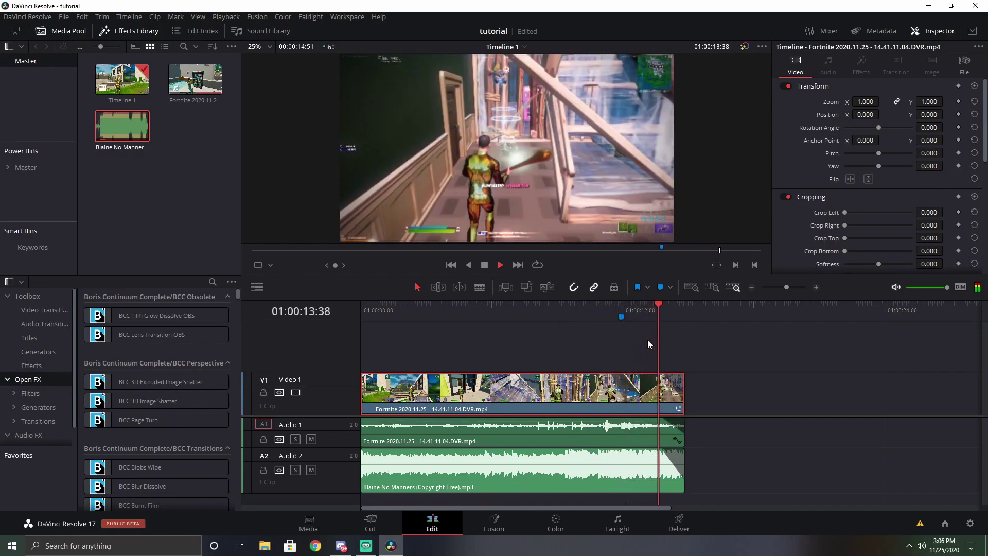
pyautogui.press('space')
pyautogui.hotkey('shift', 'Up')
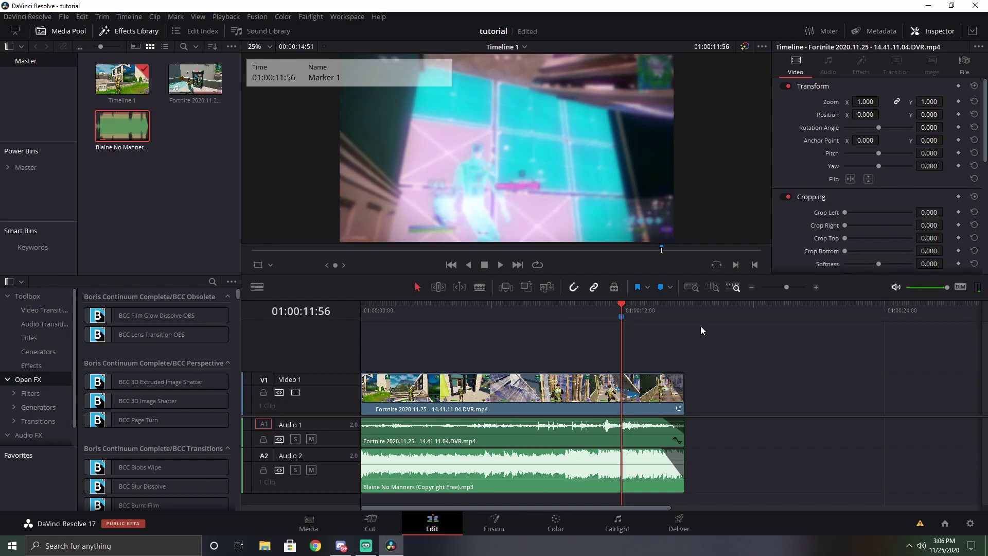
# Step: Open the render settings for the timeline and name the output file tutorial
pyautogui.click(684, 507)
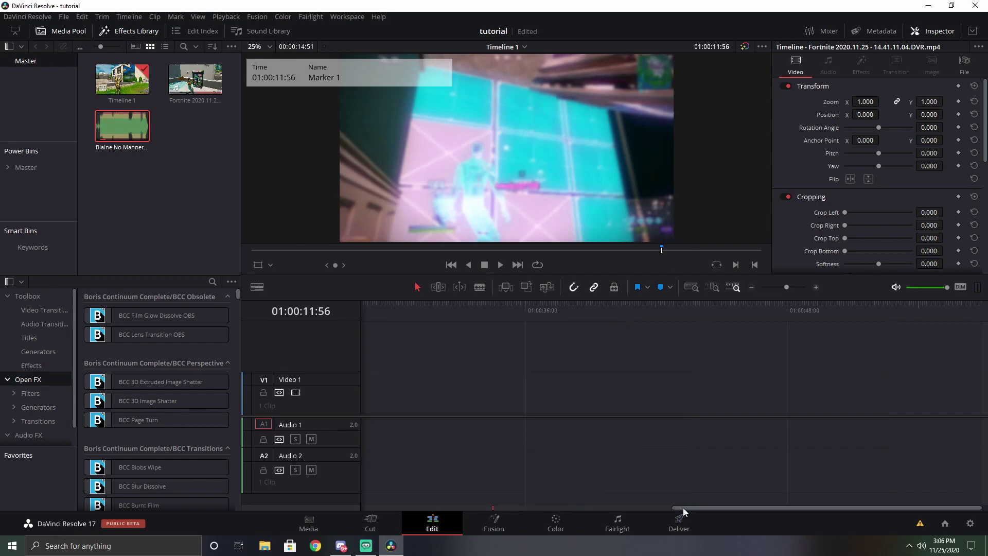
pyautogui.click(683, 516)
pyautogui.click(90, 136)
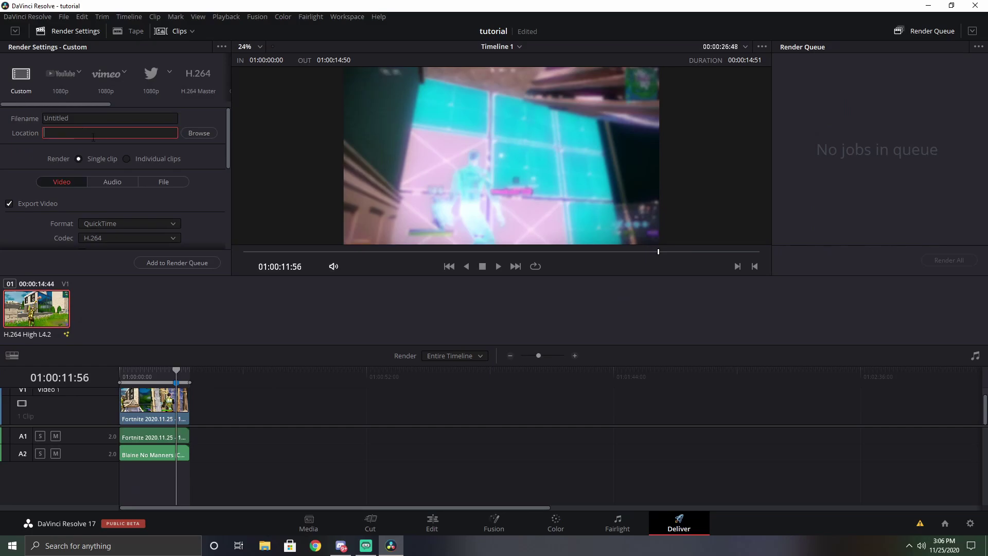
pyautogui.click(90, 118)
pyautogui.press('BackSpace')
pyautogui.write('tutorial')
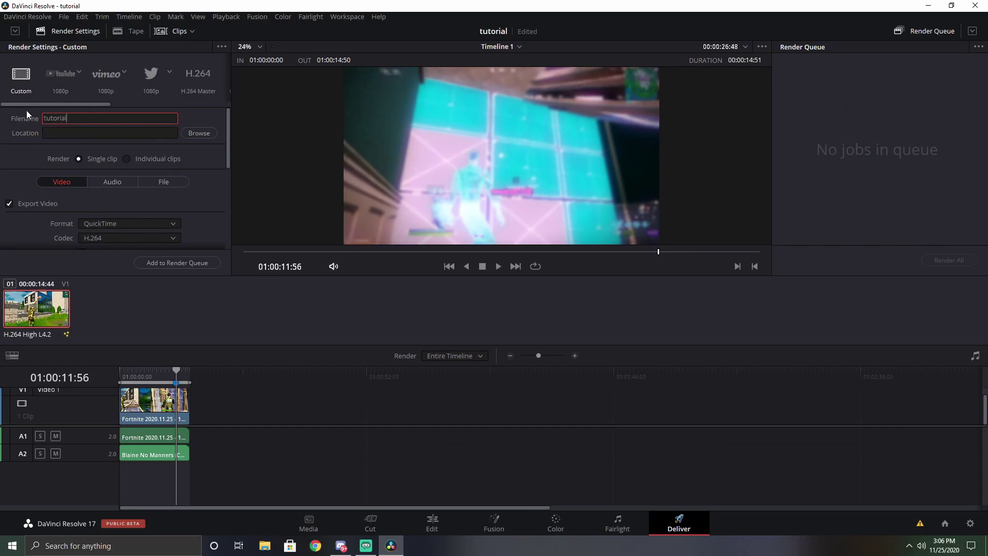
# Step: Set the export format to MP4 and switch the video quality from automatic to a restricted bitrate
pyautogui.scroll(-2, 17, 150)
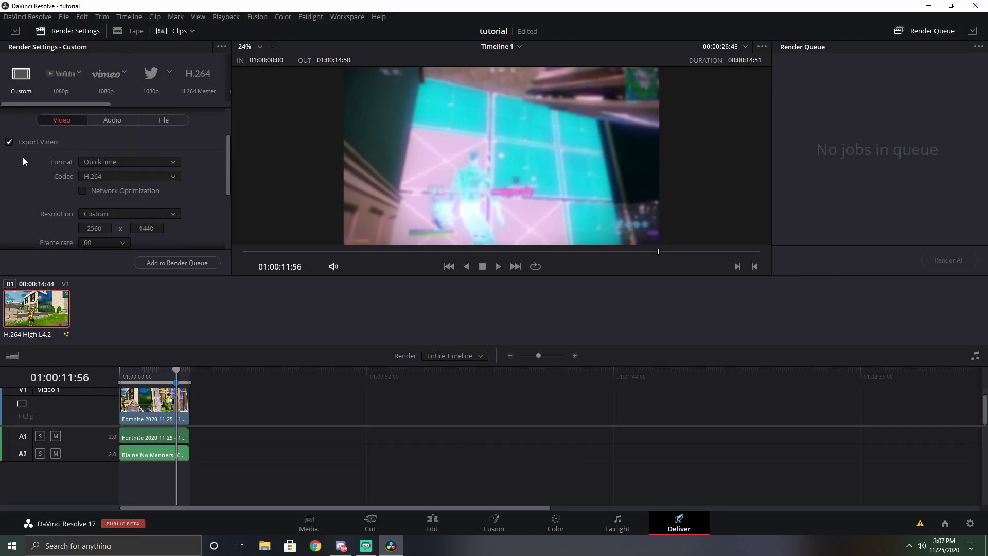
pyautogui.click(113, 161)
pyautogui.click(110, 229)
pyautogui.scroll(-1, 126, 175)
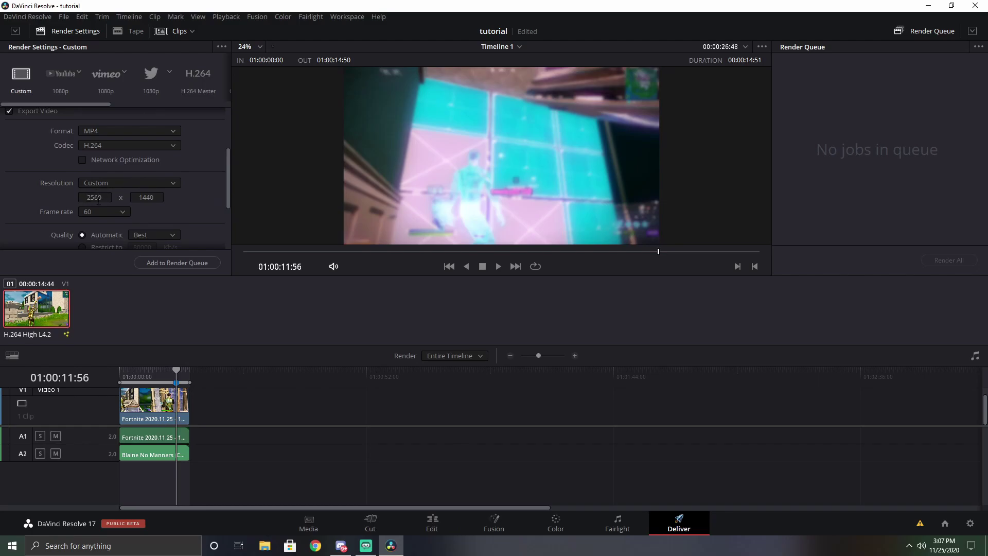
pyautogui.scroll(-1, 104, 196)
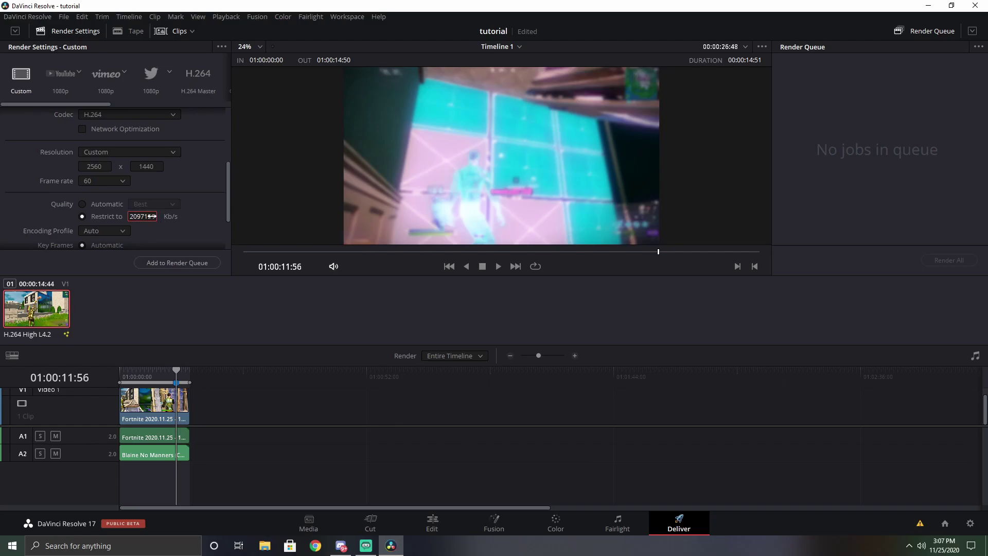
pyautogui.scroll(-2, 219, 173)
# Step: Add the timeline to the render queue with the Videos folder as its destination, and start rendering the job
pyautogui.scroll(6, 200, 206)
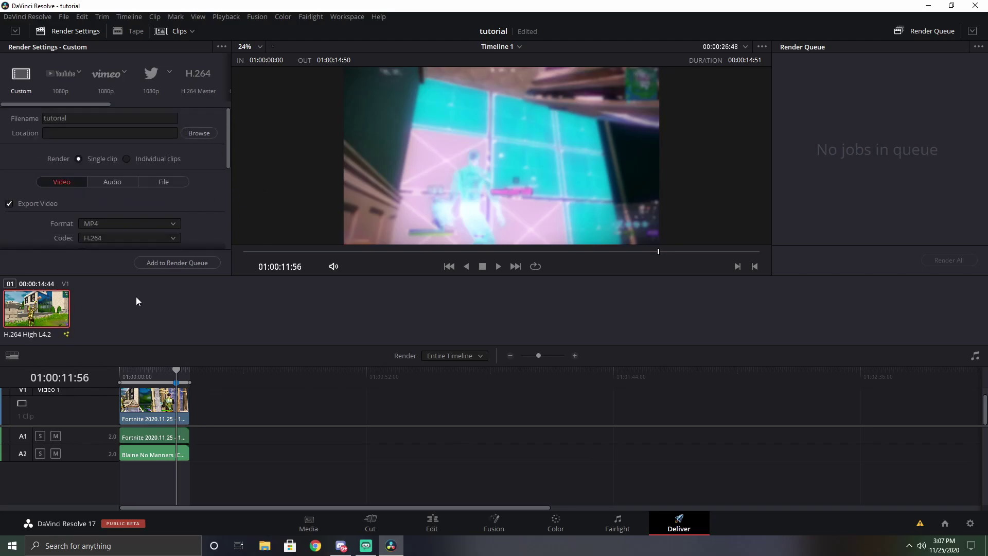
pyautogui.click(176, 262)
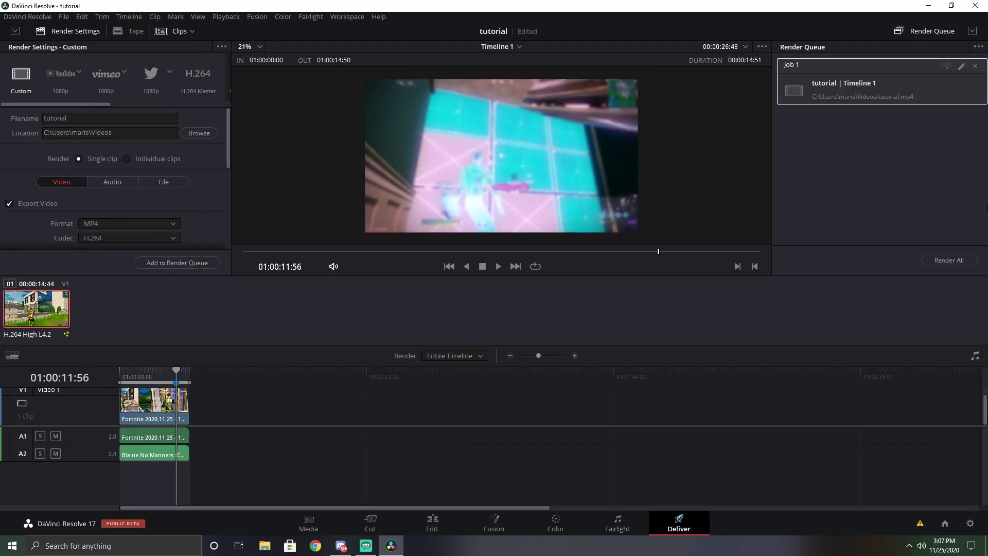
pyautogui.click(937, 262)
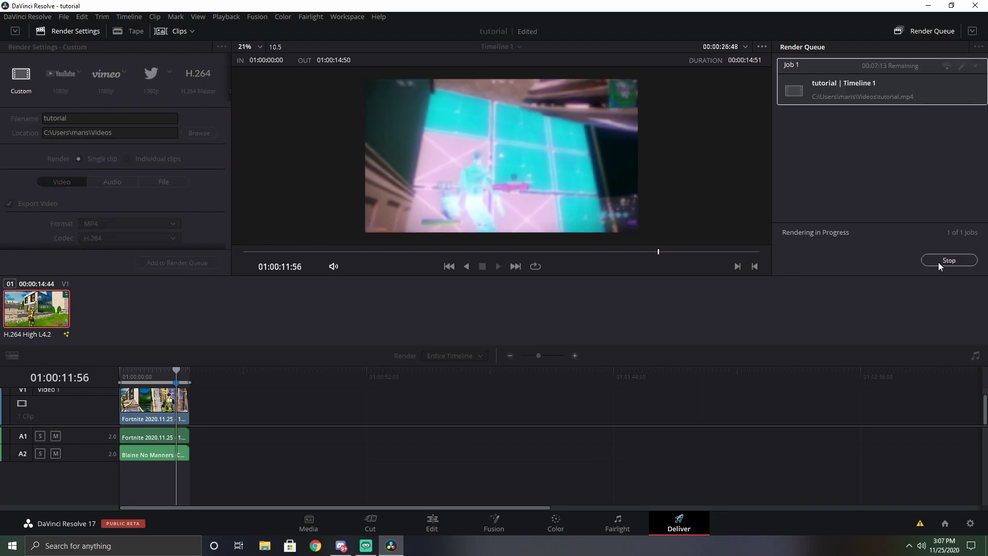